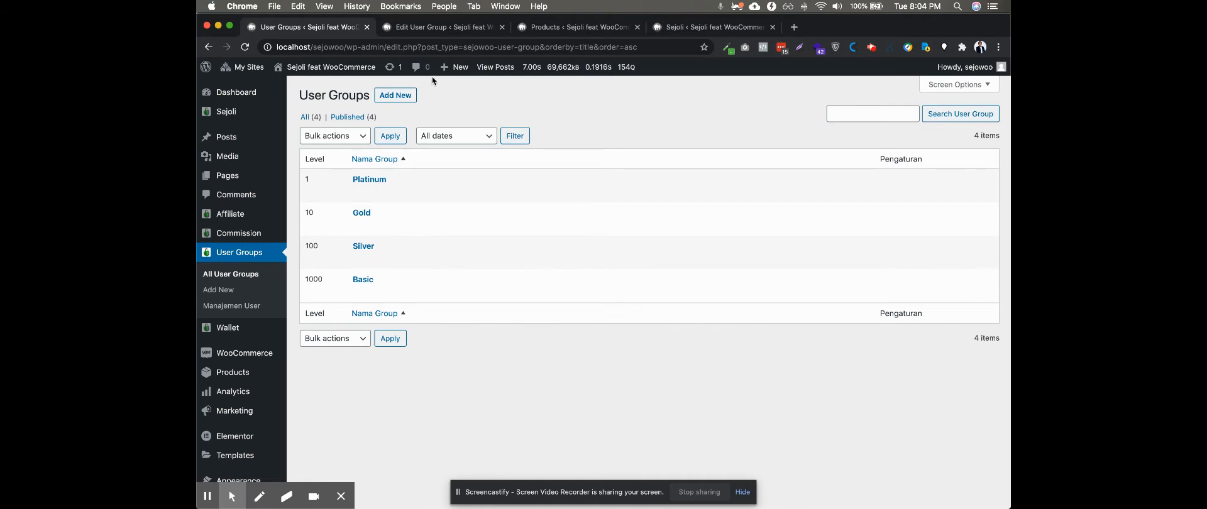
Open localhost/sejowoo/my-account/ in a new browser tab
{"action": "left_click", "coordinate": [441, 27]}
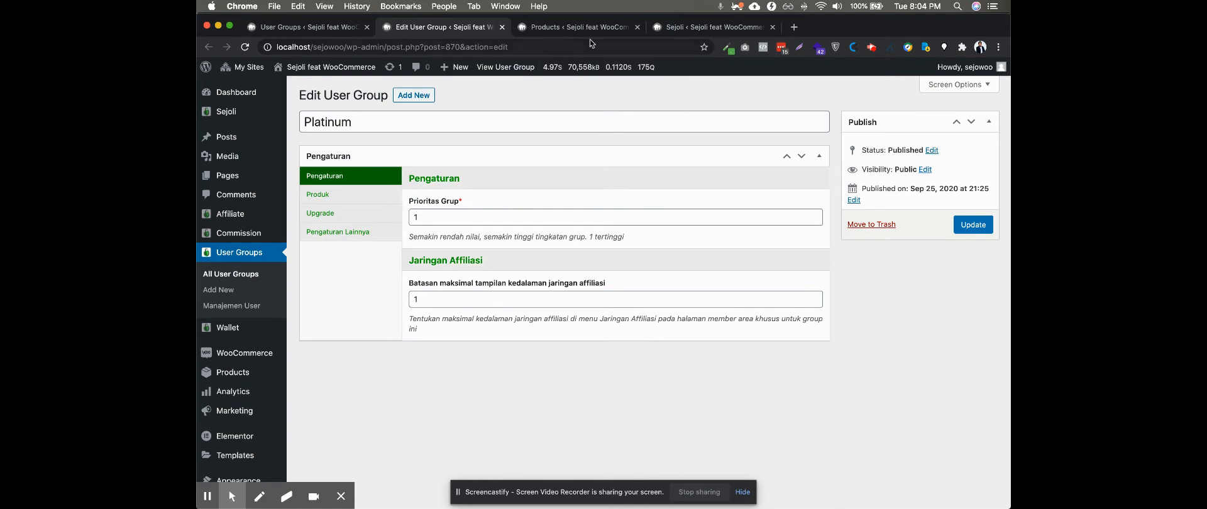
{"action": "left_click", "coordinate": [688, 29]}
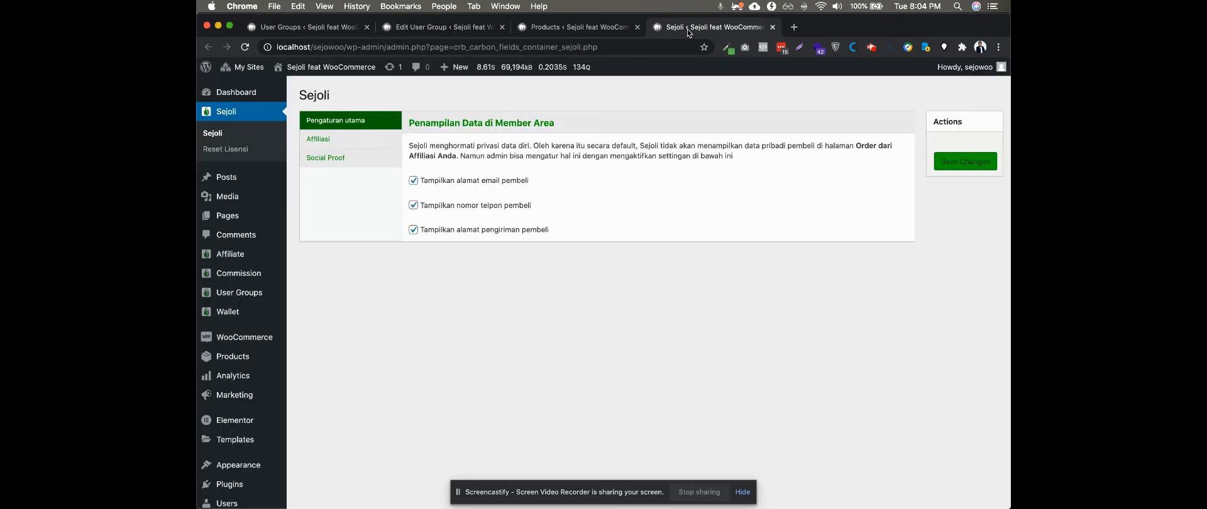
{"action": "left_click", "coordinate": [796, 28]}
{"action": "type", "text": "localho"}
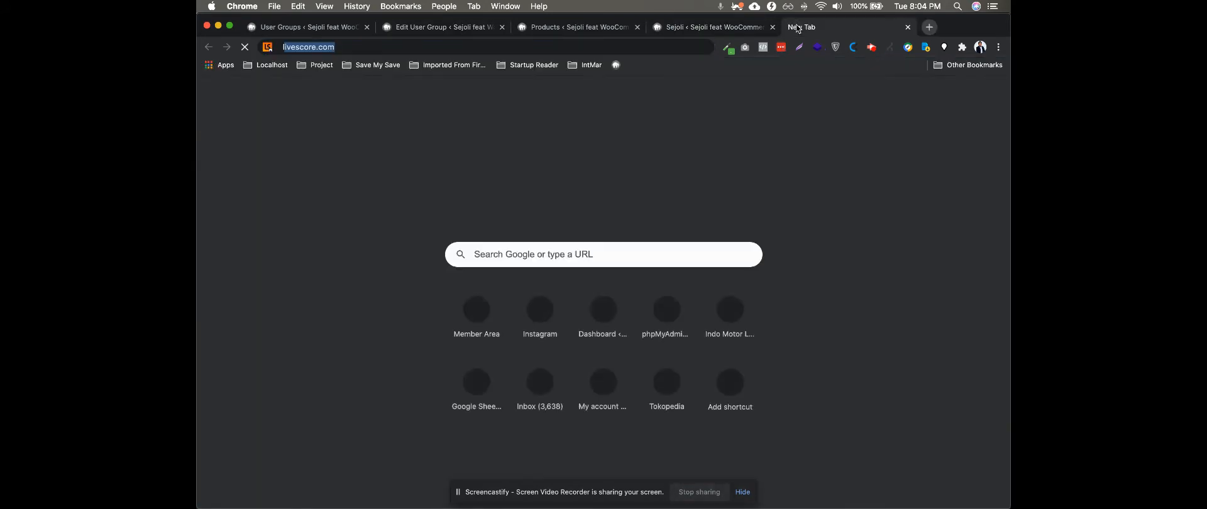
{"action": "type", "text": "st/sejo"}
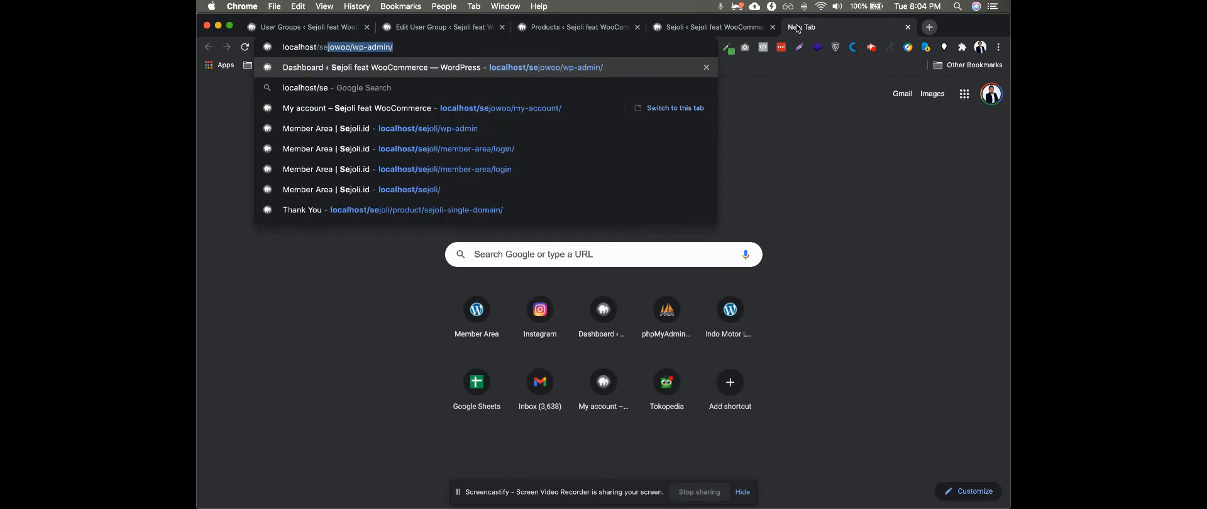
{"action": "type", "text": "woo/wp-admin/"}
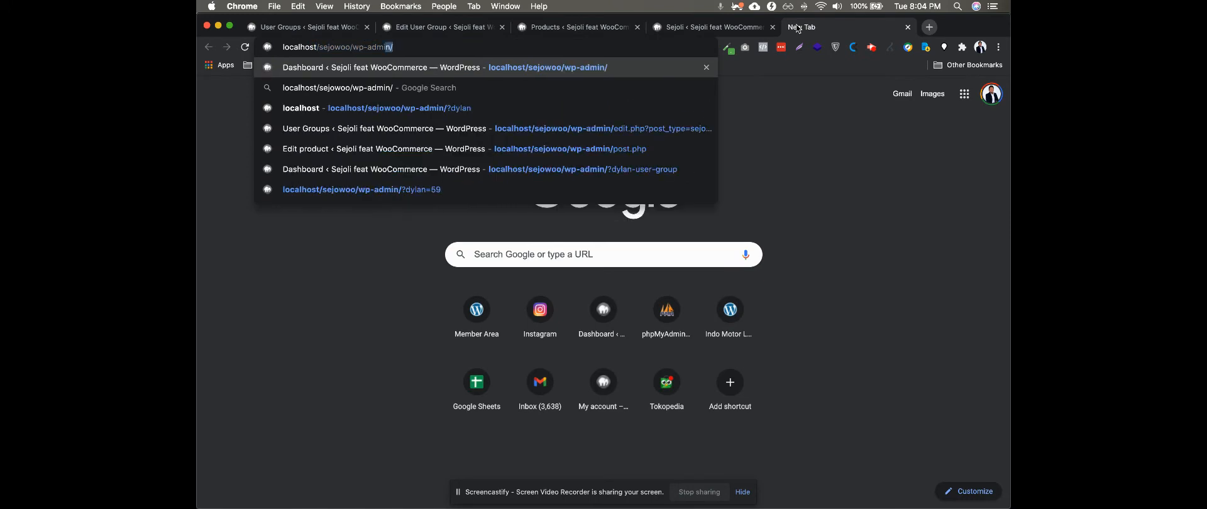
{"action": "type", "text": "my-account/"}
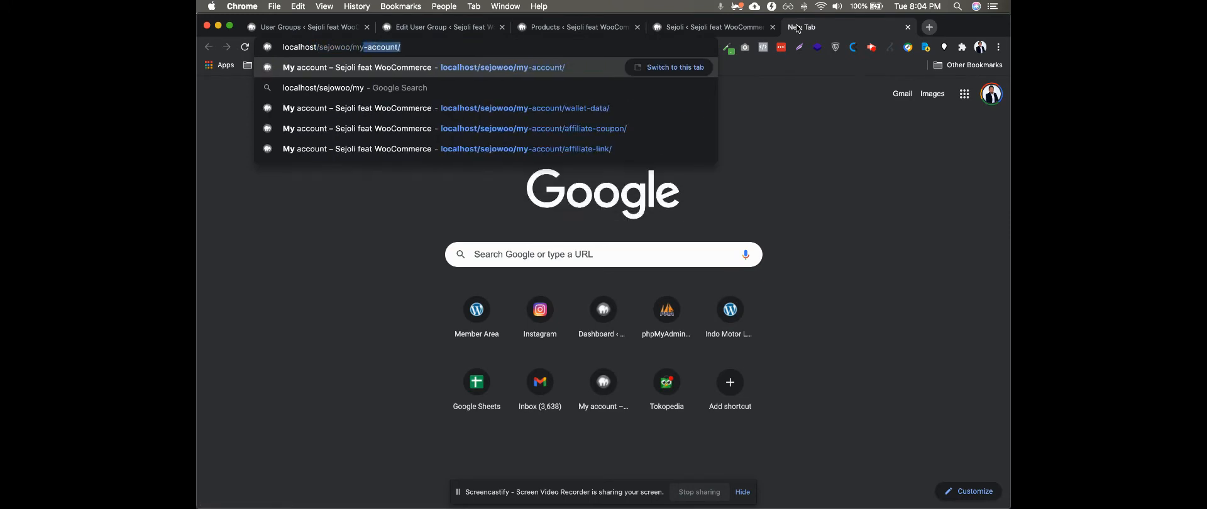
{"action": "key", "text": "Return"}
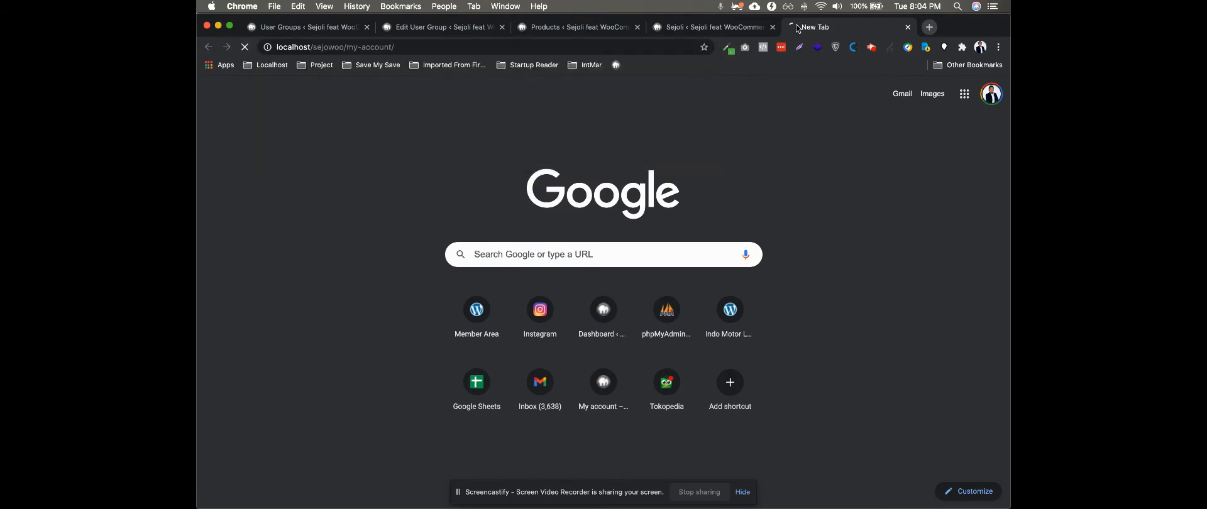
Return to the Platinum user group and review the cashback settings in its Produk section
{"action": "left_click", "coordinate": [405, 29]}
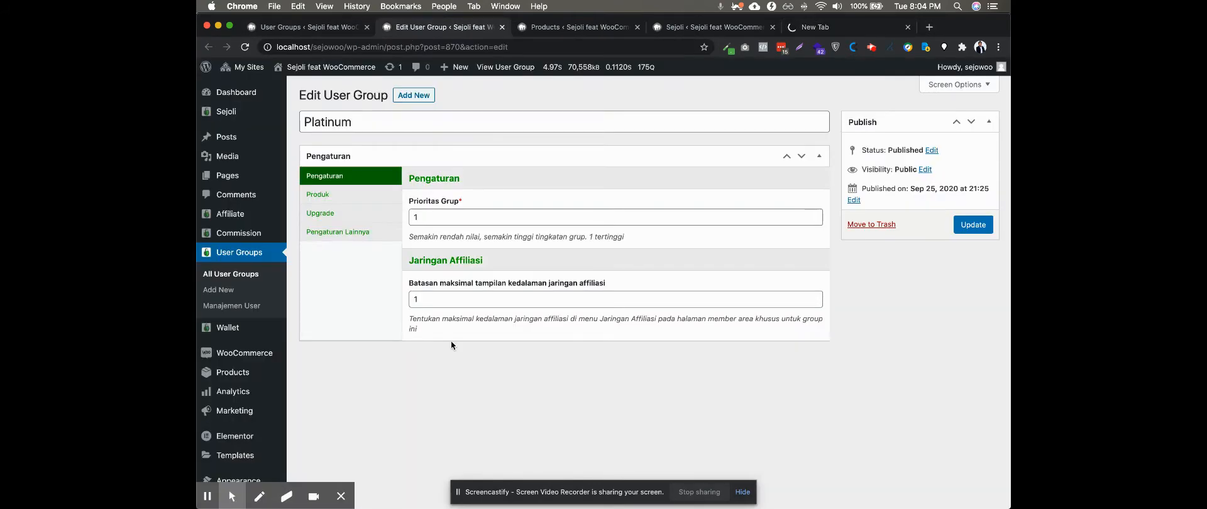
{"action": "left_click", "coordinate": [327, 198]}
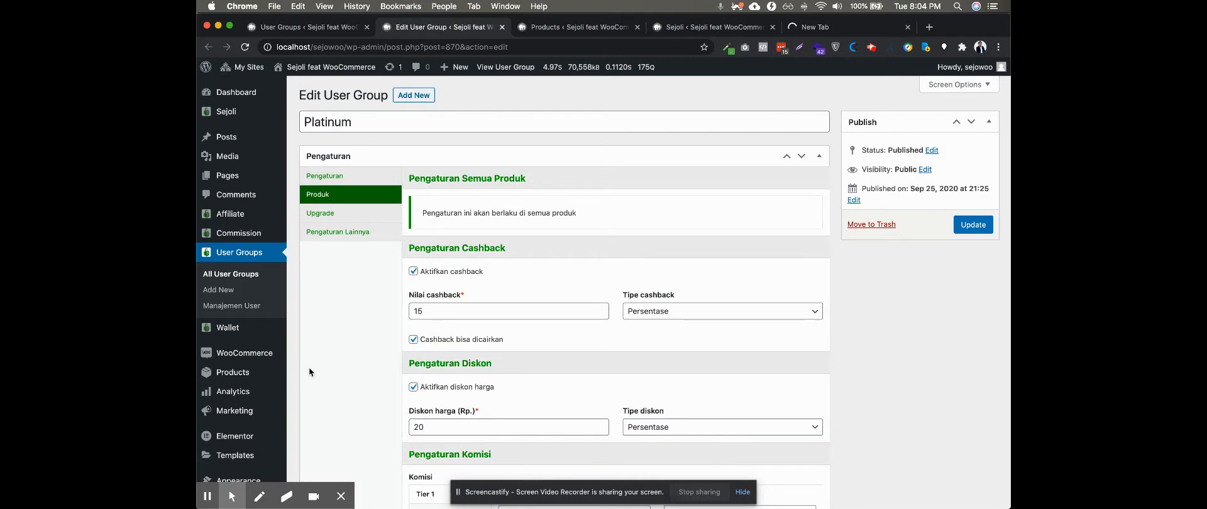
{"action": "scroll", "coordinate": [311, 369], "scroll_direction": "down", "scroll_amount": 2}
{"action": "scroll", "coordinate": [318, 371], "scroll_direction": "up", "scroll_amount": 2}
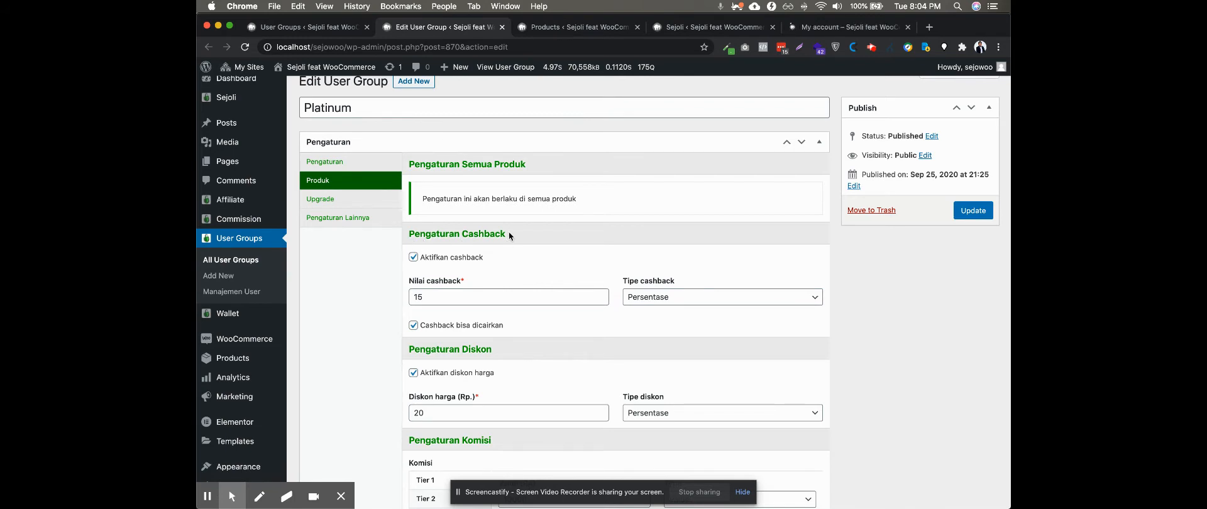
{"action": "scroll", "coordinate": [509, 234], "scroll_direction": "up", "scroll_amount": 1}
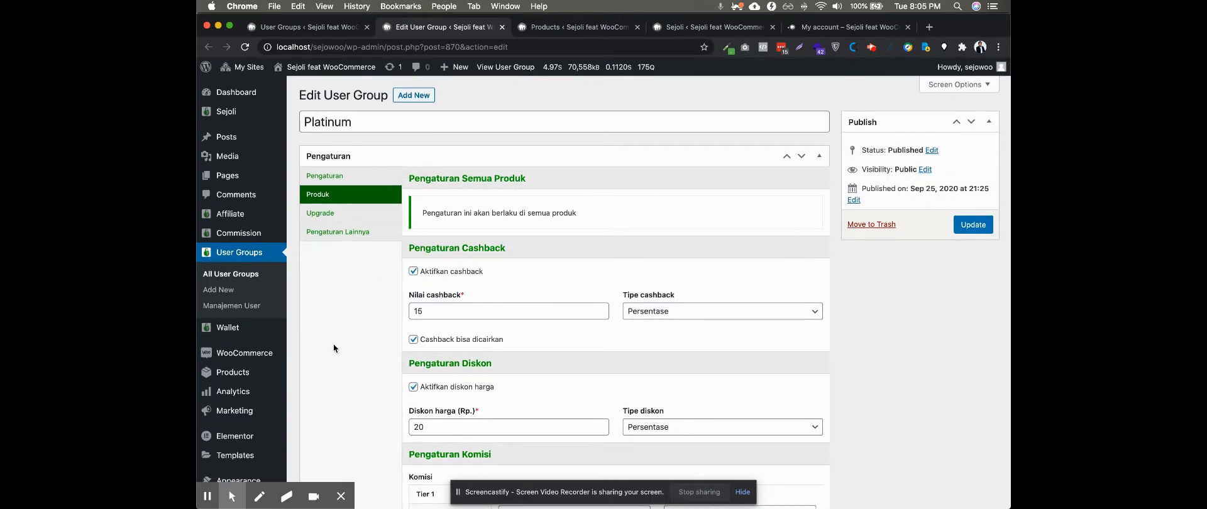
{"action": "scroll", "coordinate": [347, 341], "scroll_direction": "down", "scroll_amount": 2}
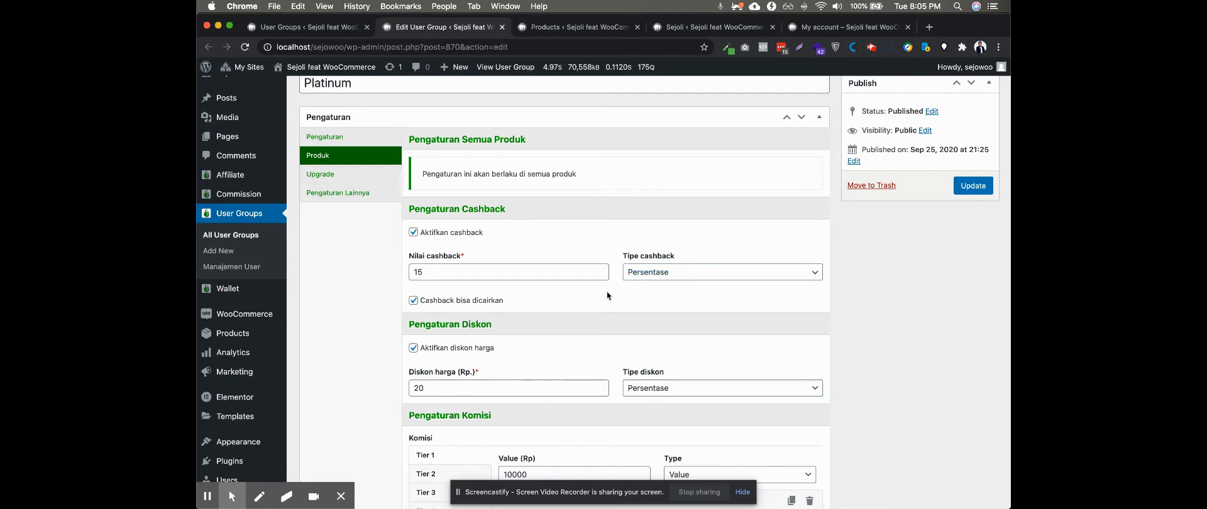
Toggle the "Cashback bisa dicairkan" option off and back on in the Platinum group's cashback settings
{"action": "left_click", "coordinate": [414, 303]}
{"action": "left_click", "coordinate": [415, 303]}
{"action": "left_click", "coordinate": [415, 304]}
{"action": "left_click", "coordinate": [413, 302]}
Review the Platinum group's discount and commission settings that apply to all products
{"action": "scroll", "coordinate": [364, 336], "scroll_direction": "down", "scroll_amount": 3}
{"action": "scroll", "coordinate": [377, 339], "scroll_direction": "up", "scroll_amount": 2}
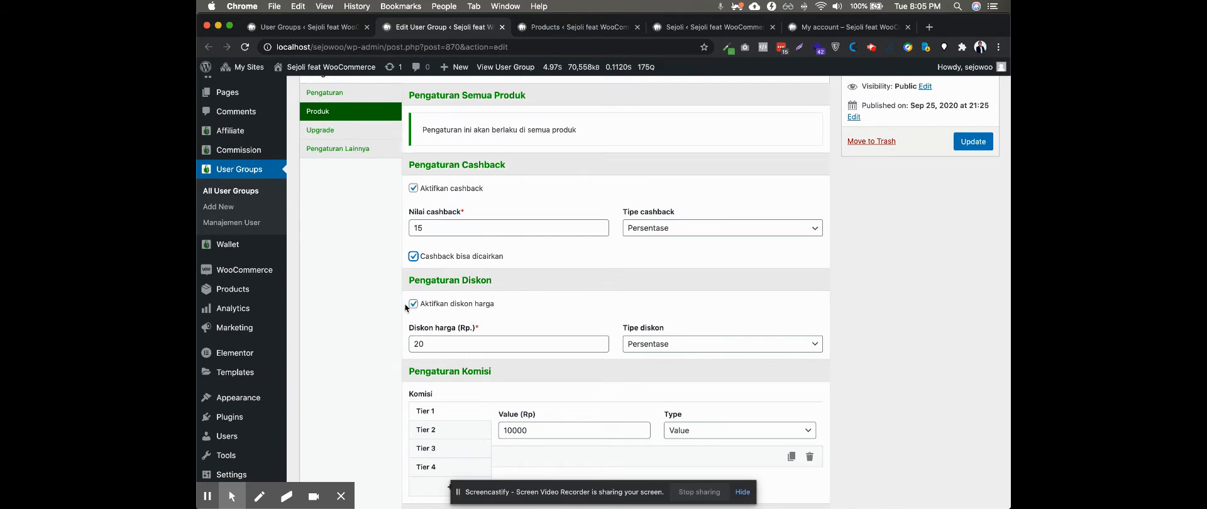
{"action": "scroll", "coordinate": [377, 321], "scroll_direction": "down", "scroll_amount": 1}
{"action": "scroll", "coordinate": [378, 323], "scroll_direction": "up", "scroll_amount": 1}
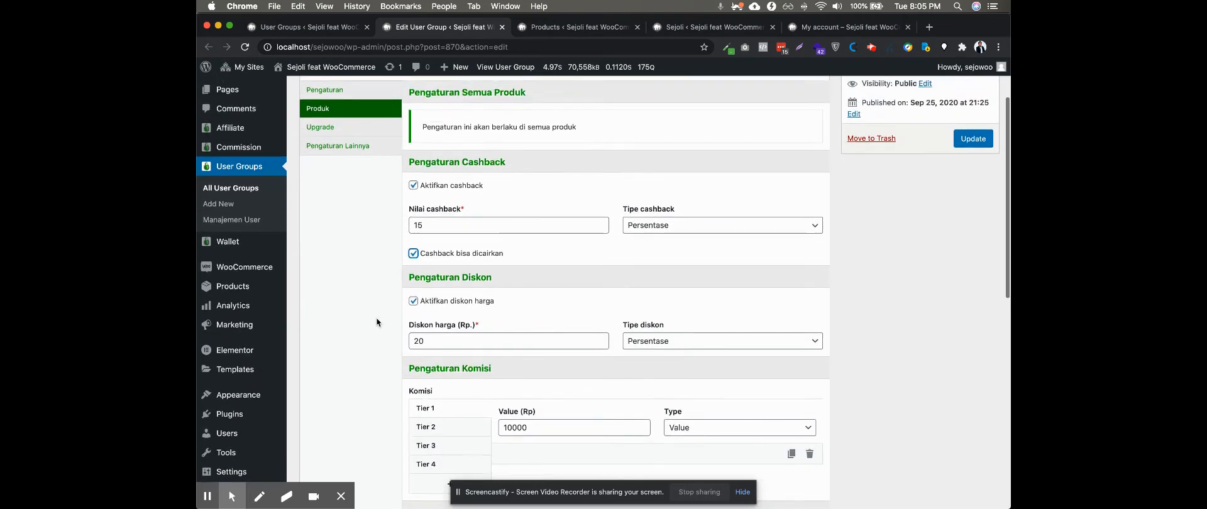
{"action": "scroll", "coordinate": [379, 318], "scroll_direction": "up", "scroll_amount": 1}
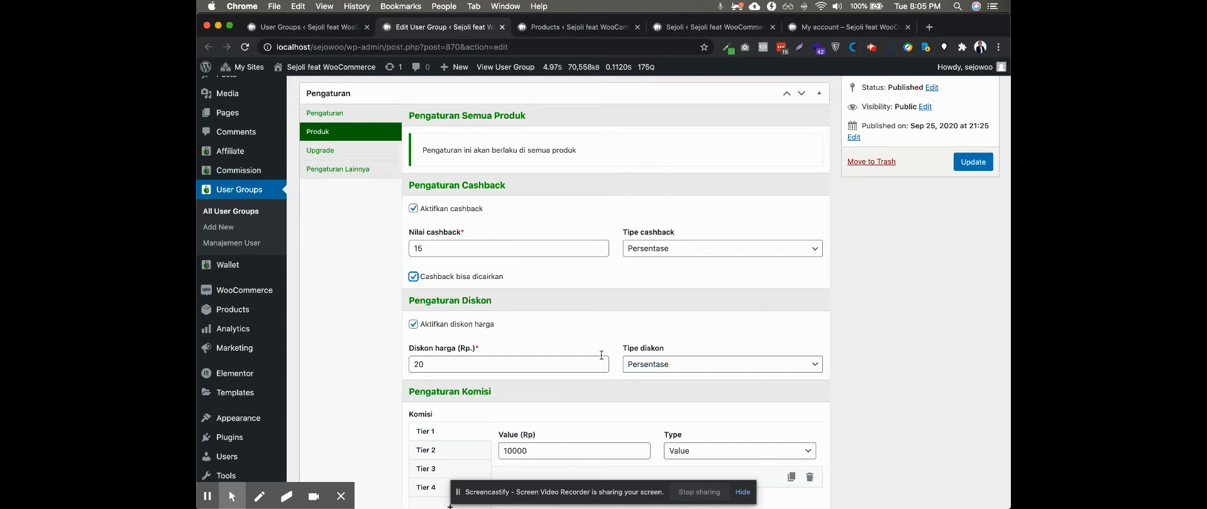
{"action": "scroll", "coordinate": [579, 358], "scroll_direction": "down", "scroll_amount": 3}
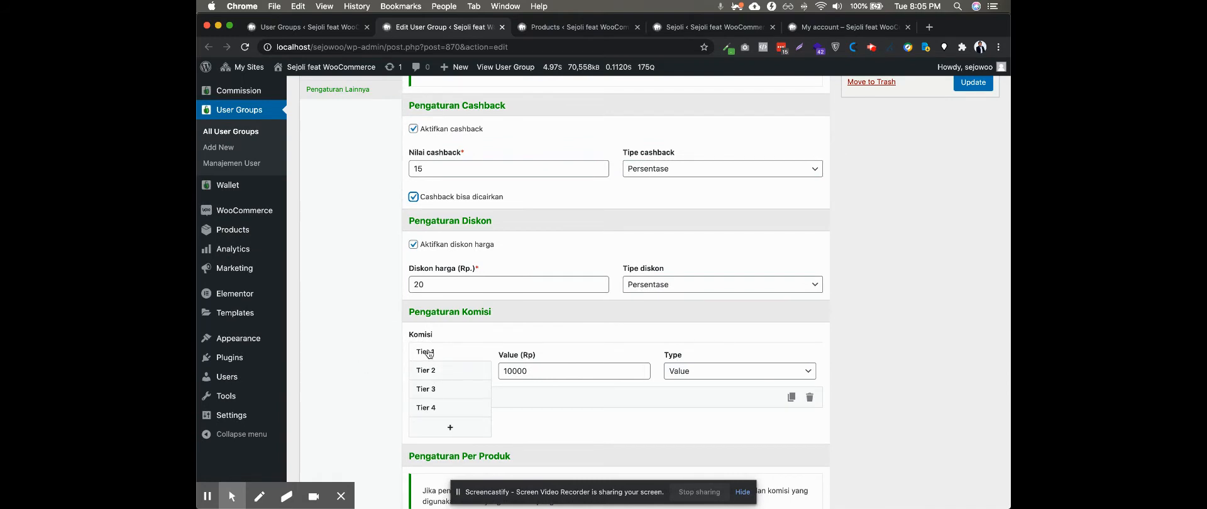
{"action": "mouse_move", "coordinate": [250, 94]}
{"action": "scroll", "coordinate": [393, 305], "scroll_direction": "up", "scroll_amount": 5}
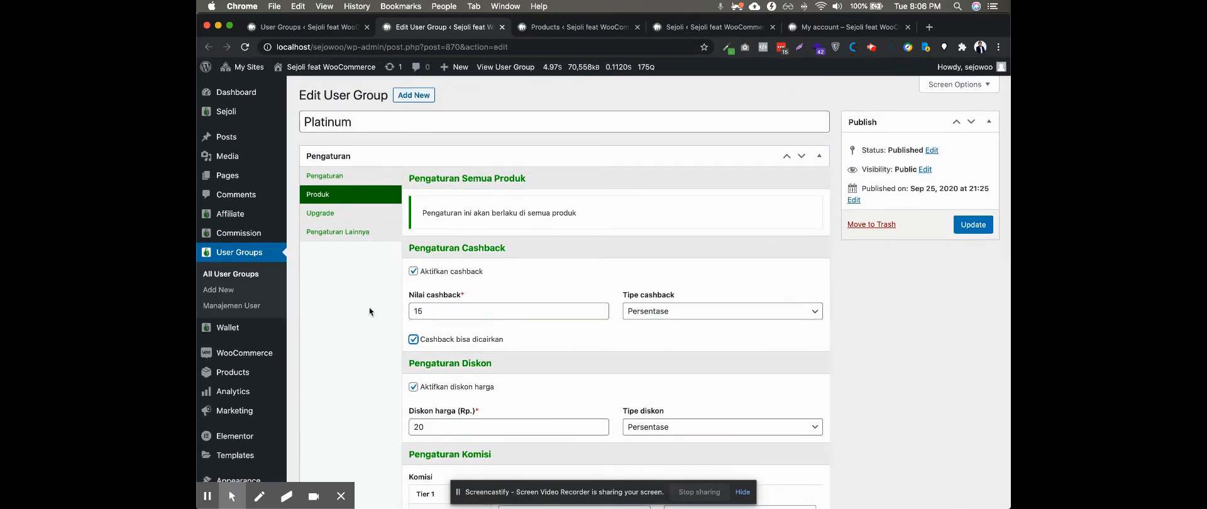
Look through commission tiers 2, 3 and 4 of the all-products settings, ending back on Tier 1
{"action": "scroll", "coordinate": [356, 356], "scroll_direction": "down", "scroll_amount": 8}
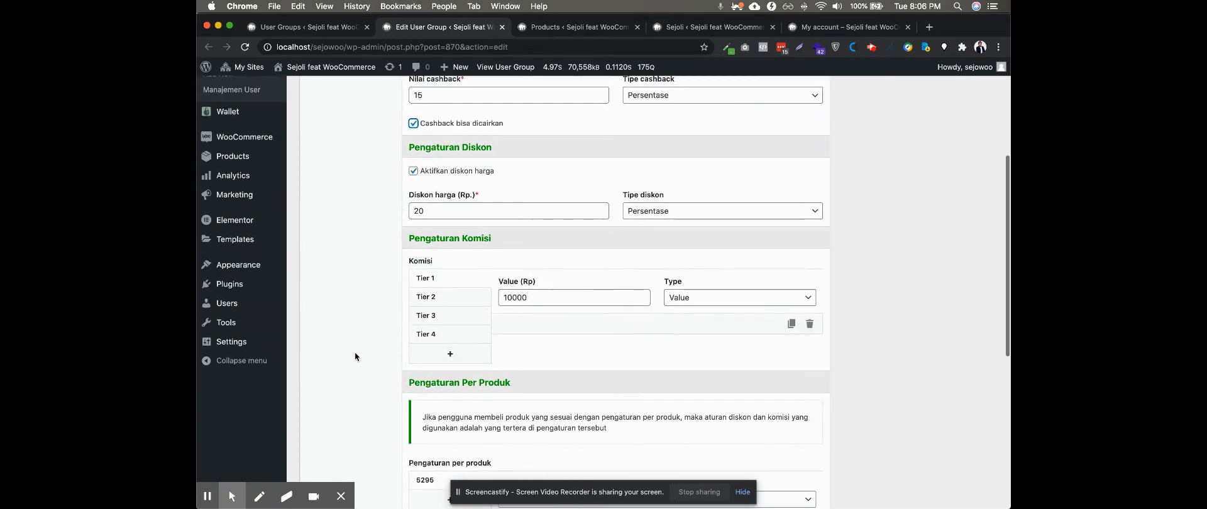
{"action": "left_click", "coordinate": [449, 298]}
{"action": "left_click", "coordinate": [441, 318]}
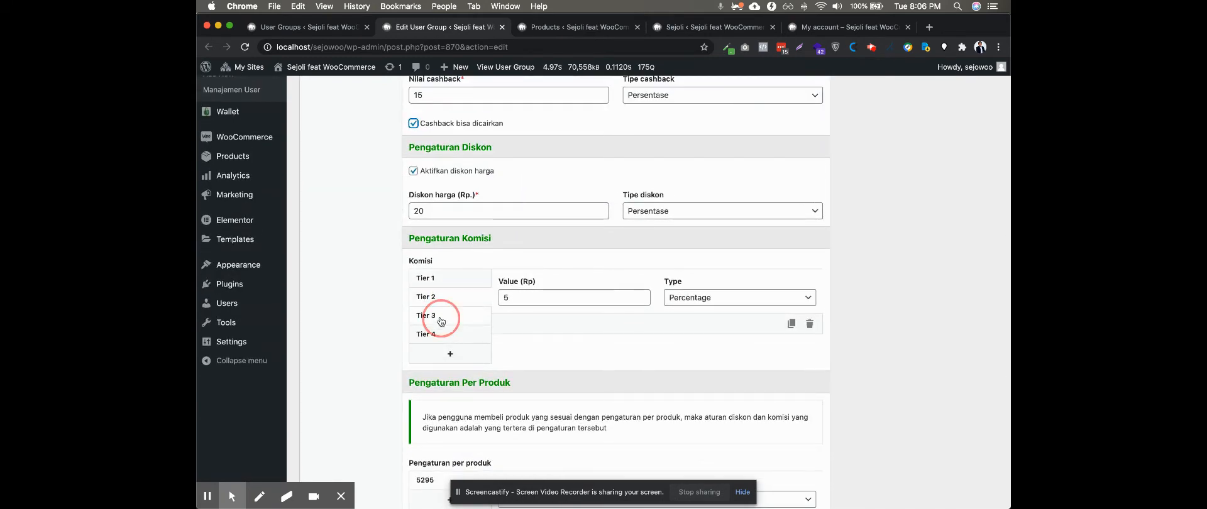
{"action": "left_click", "coordinate": [437, 335]}
{"action": "left_click", "coordinate": [441, 278]}
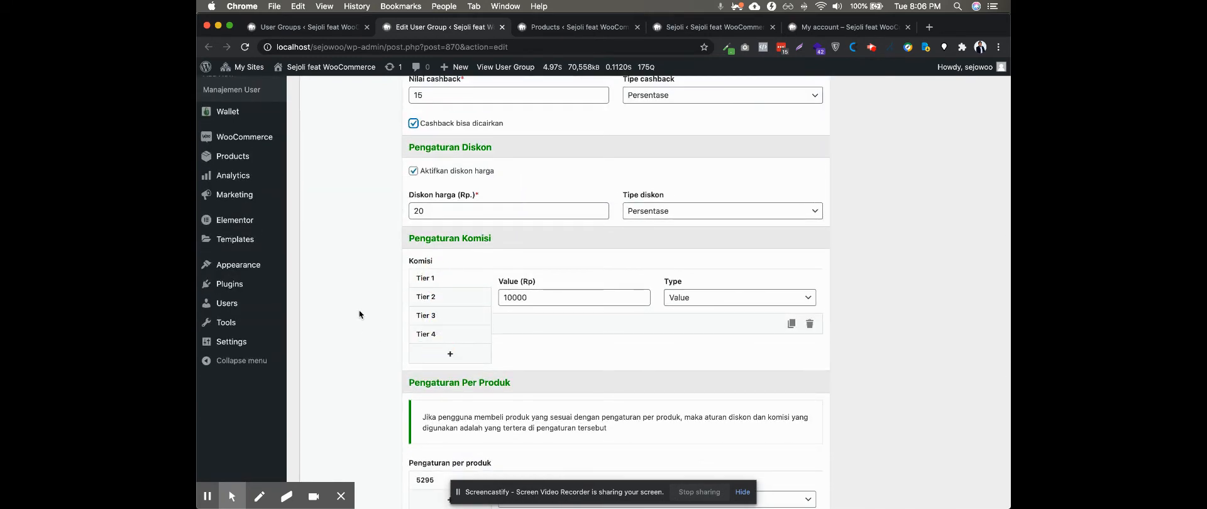
Compare the Pengaturan Per Produk section with the all-products cashback, discount and commission settings
{"action": "scroll", "coordinate": [360, 330], "scroll_direction": "down", "scroll_amount": 6}
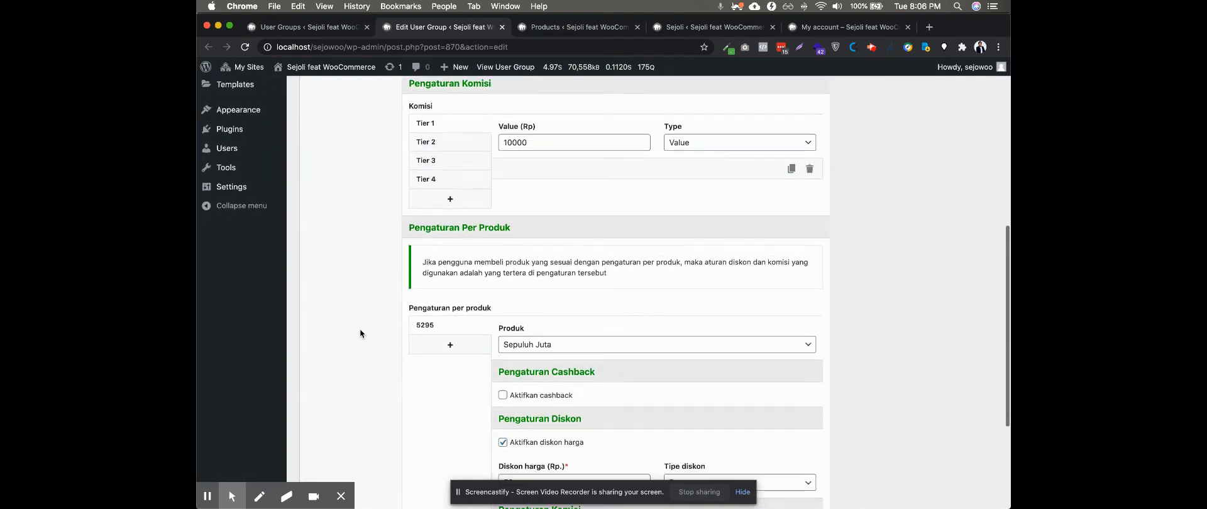
{"action": "scroll", "coordinate": [360, 330], "scroll_direction": "up", "scroll_amount": 1}
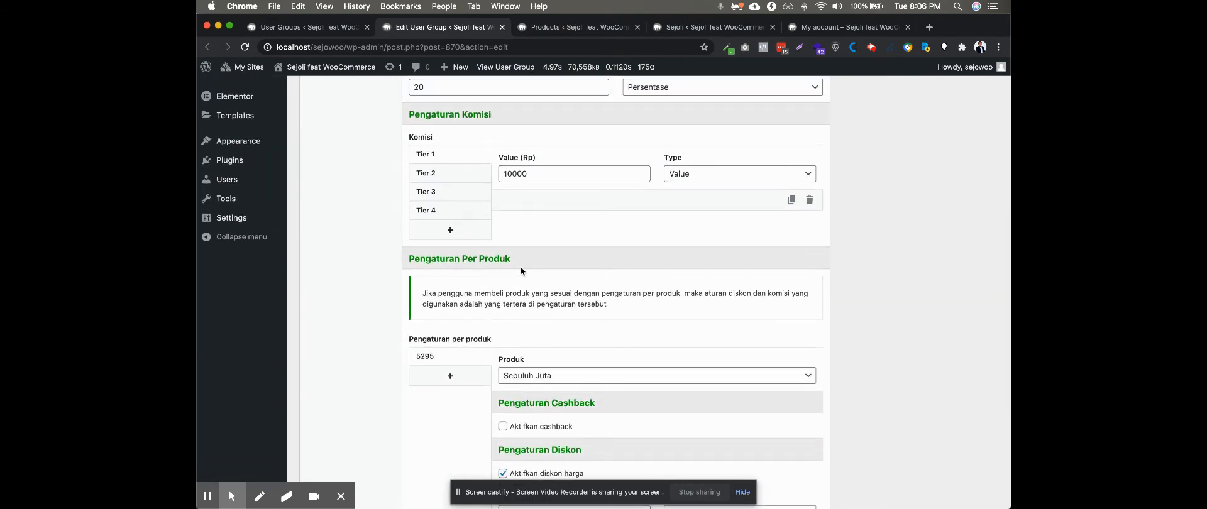
{"action": "scroll", "coordinate": [365, 354], "scroll_direction": "up", "scroll_amount": 2}
{"action": "scroll", "coordinate": [365, 354], "scroll_direction": "down", "scroll_amount": 4}
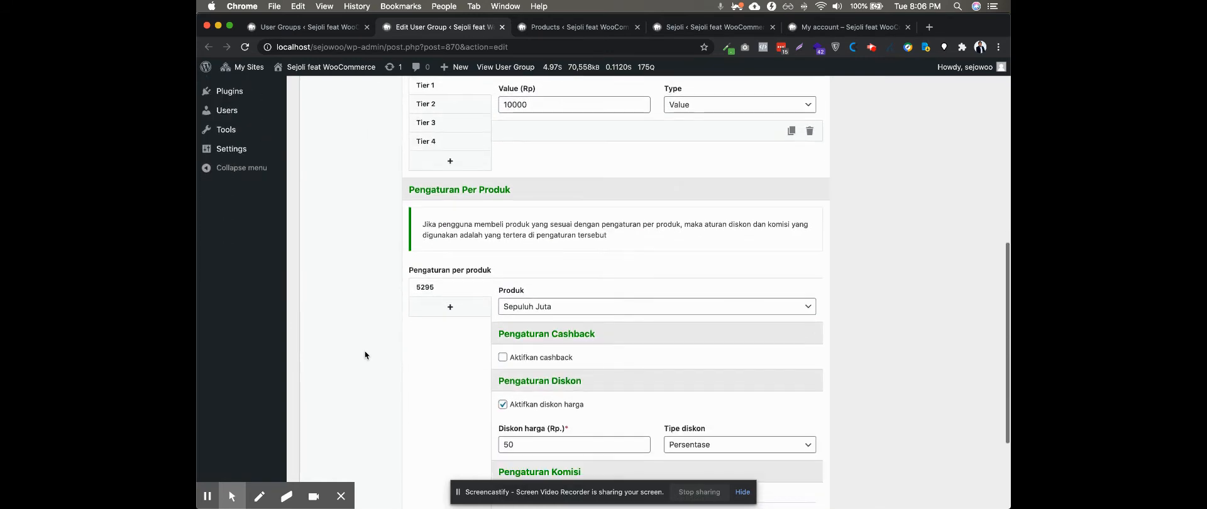
{"action": "scroll", "coordinate": [365, 354], "scroll_direction": "up", "scroll_amount": 2}
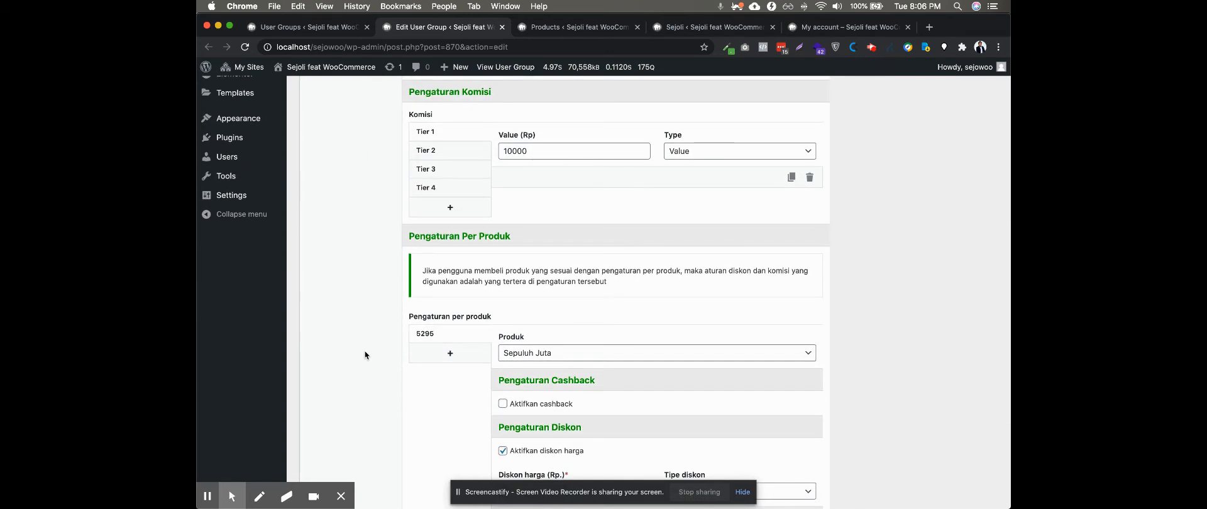
{"action": "scroll", "coordinate": [365, 355], "scroll_direction": "up", "scroll_amount": 5}
{"action": "scroll", "coordinate": [365, 355], "scroll_direction": "up", "scroll_amount": 2}
{"action": "scroll", "coordinate": [507, 189], "scroll_direction": "up", "scroll_amount": 6}
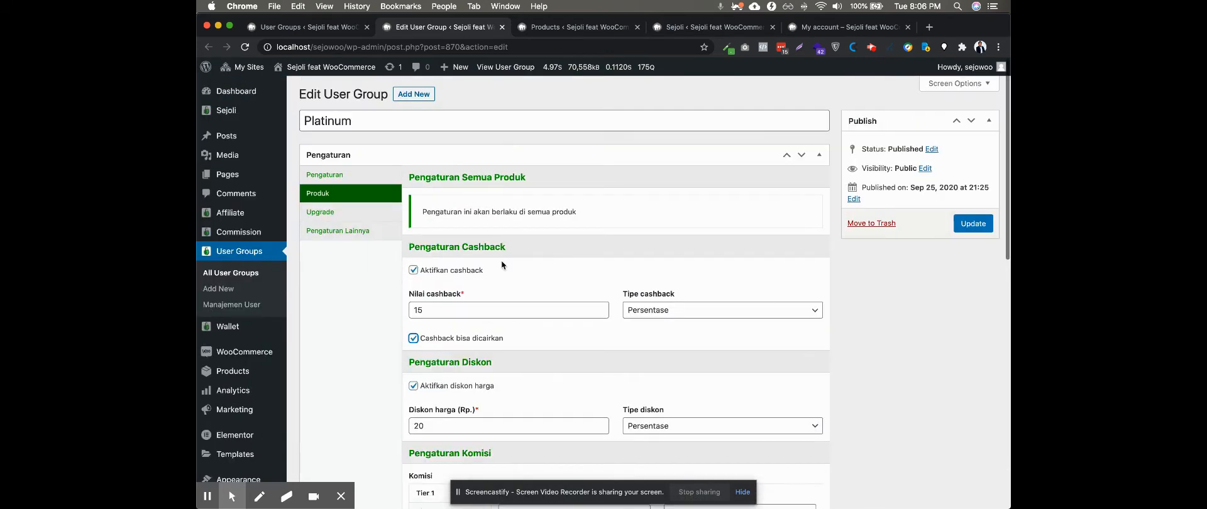
{"action": "scroll", "coordinate": [497, 239], "scroll_direction": "down", "scroll_amount": 6}
{"action": "scroll", "coordinate": [375, 315], "scroll_direction": "down", "scroll_amount": 5}
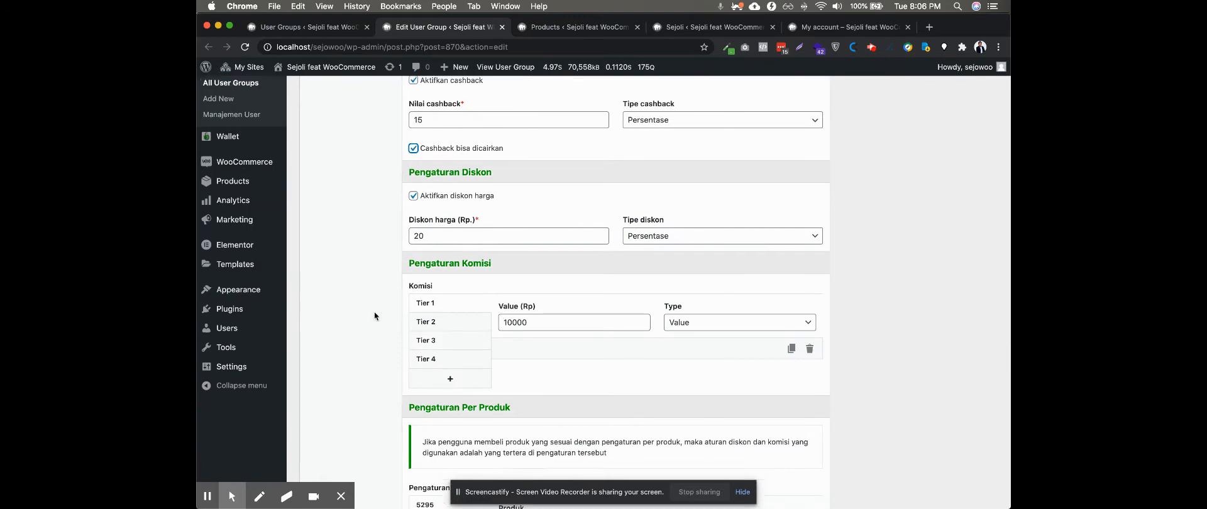
{"action": "scroll", "coordinate": [375, 316], "scroll_direction": "up", "scroll_amount": 4}
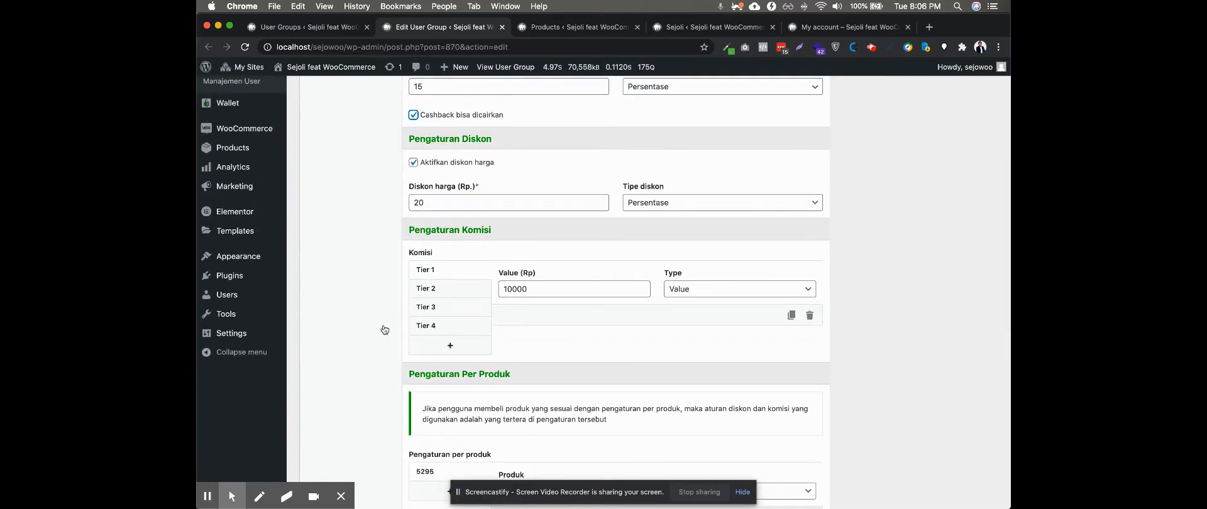
Examine the cashback, discount and commission settings of the per-product rule for Sepuluh Juta
{"action": "scroll", "coordinate": [381, 329], "scroll_direction": "down", "scroll_amount": 8}
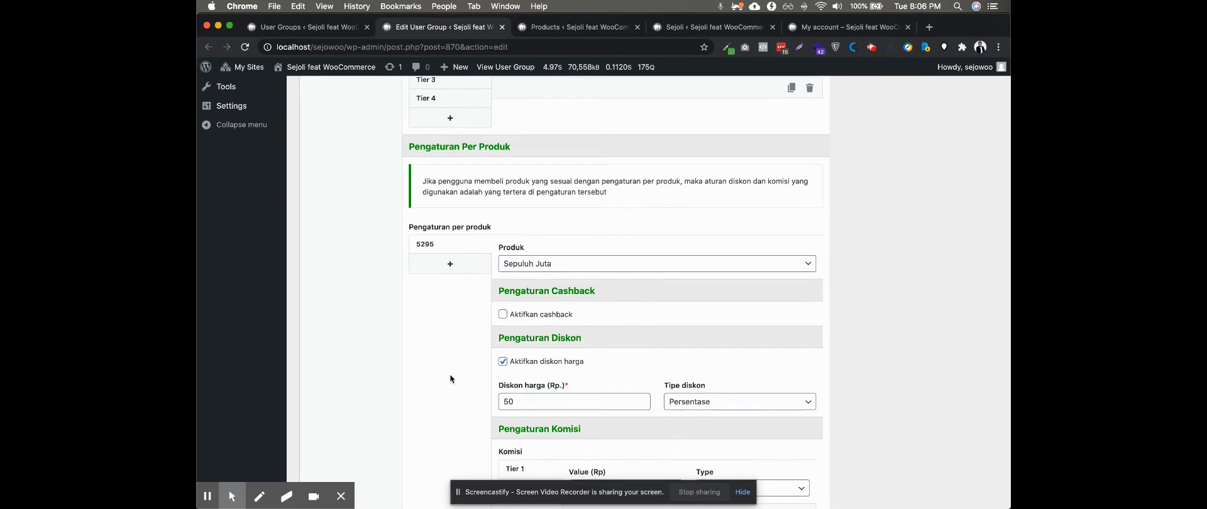
{"action": "scroll", "coordinate": [451, 373], "scroll_direction": "down", "scroll_amount": 3}
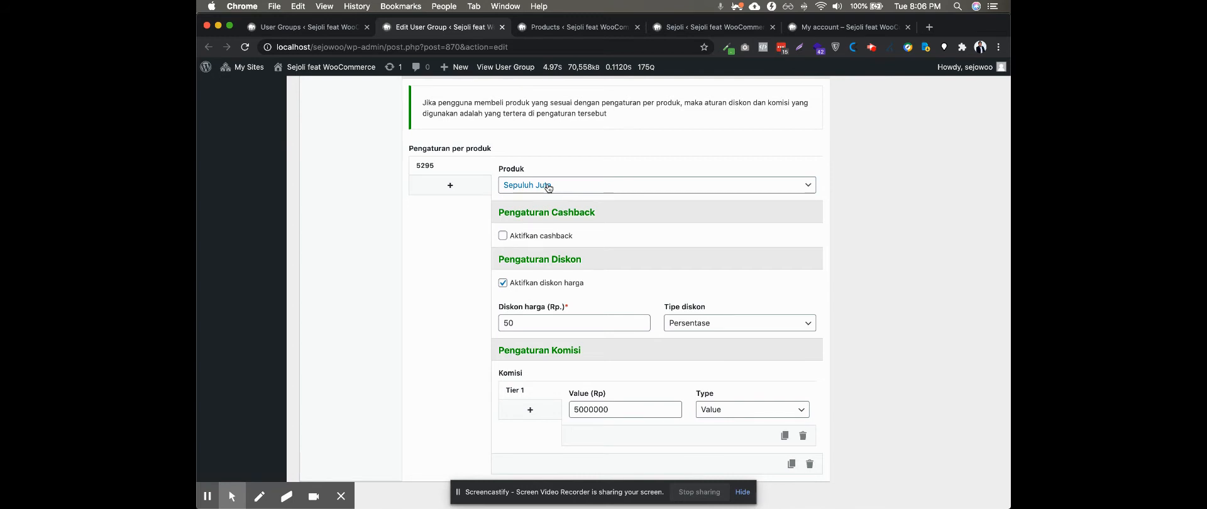
{"action": "scroll", "coordinate": [432, 341], "scroll_direction": "down", "scroll_amount": 1}
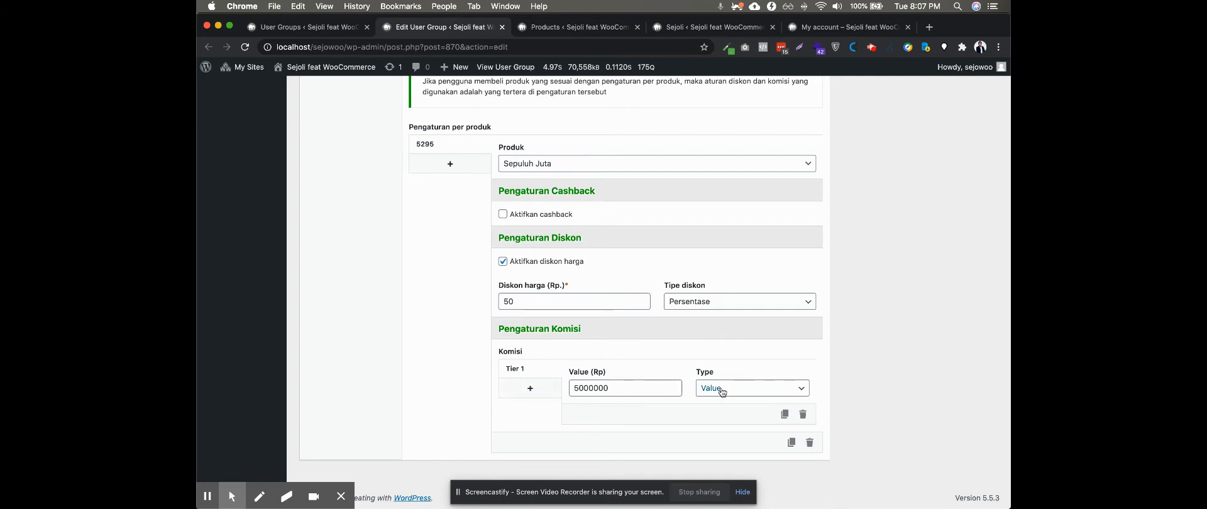
{"action": "scroll", "coordinate": [472, 385], "scroll_direction": "up", "scroll_amount": 5}
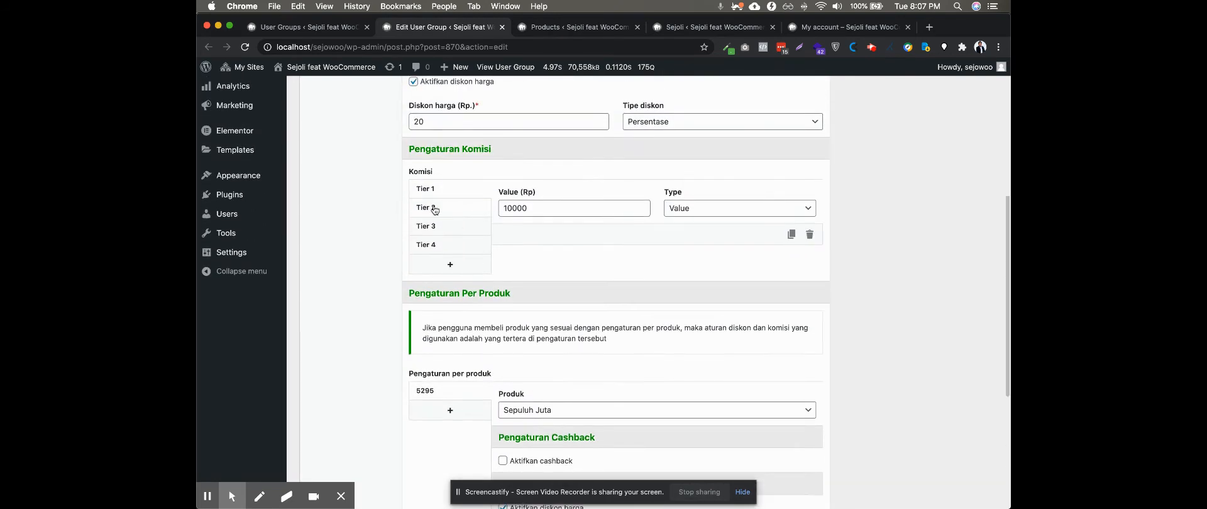
{"action": "scroll", "coordinate": [464, 342], "scroll_direction": "down", "scroll_amount": 3}
{"action": "scroll", "coordinate": [464, 345], "scroll_direction": "up", "scroll_amount": 3}
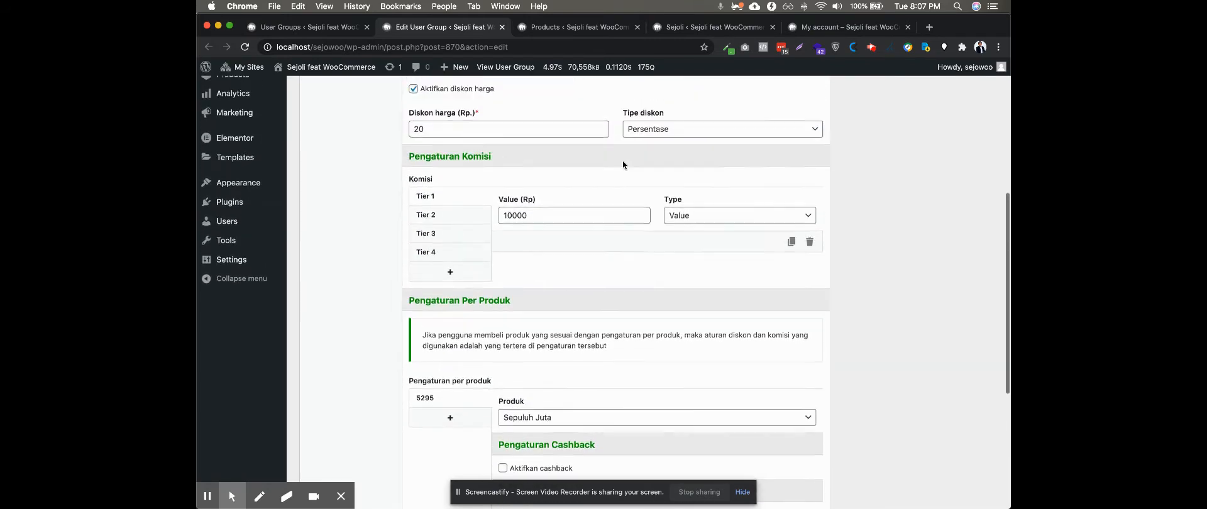
View the Platinum group's Upgrade rules and its Pengaturan Lainnya settings
{"action": "scroll", "coordinate": [363, 357], "scroll_direction": "up", "scroll_amount": 6}
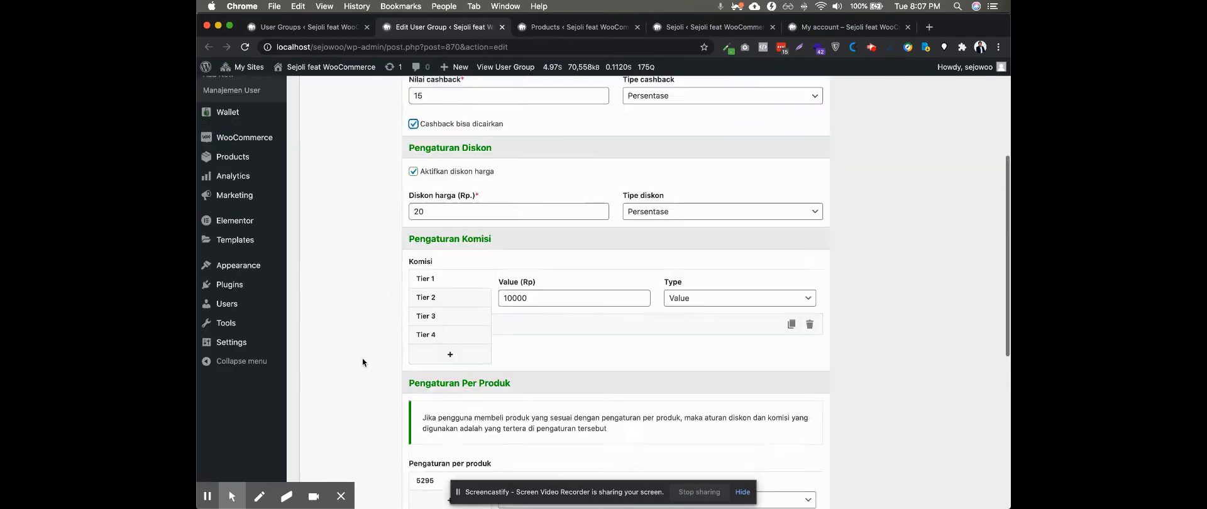
{"action": "scroll", "coordinate": [363, 357], "scroll_direction": "down", "scroll_amount": 1}
{"action": "left_click", "coordinate": [353, 160]}
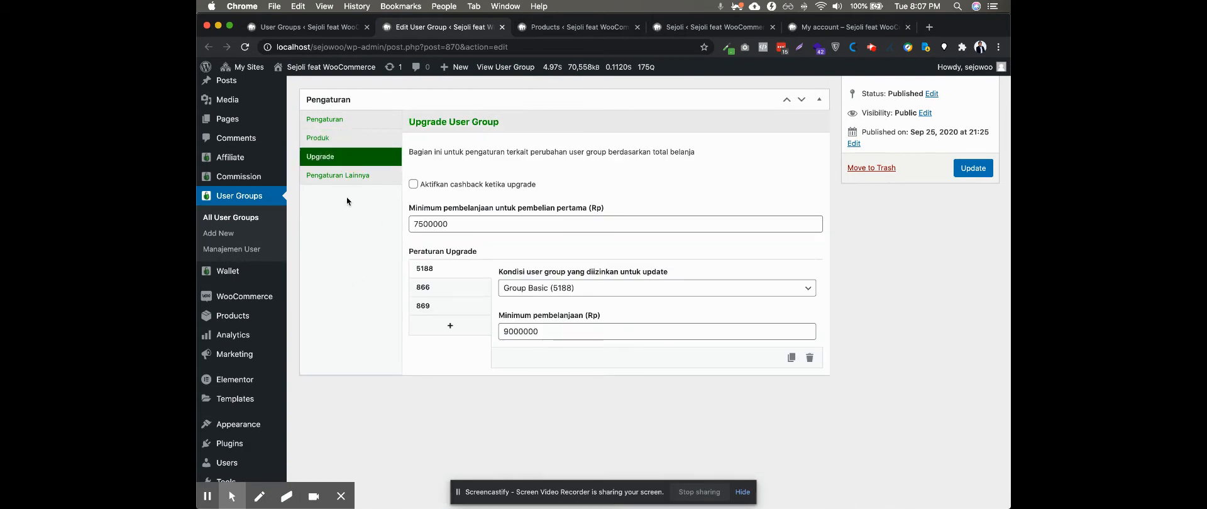
{"action": "left_click", "coordinate": [344, 176]}
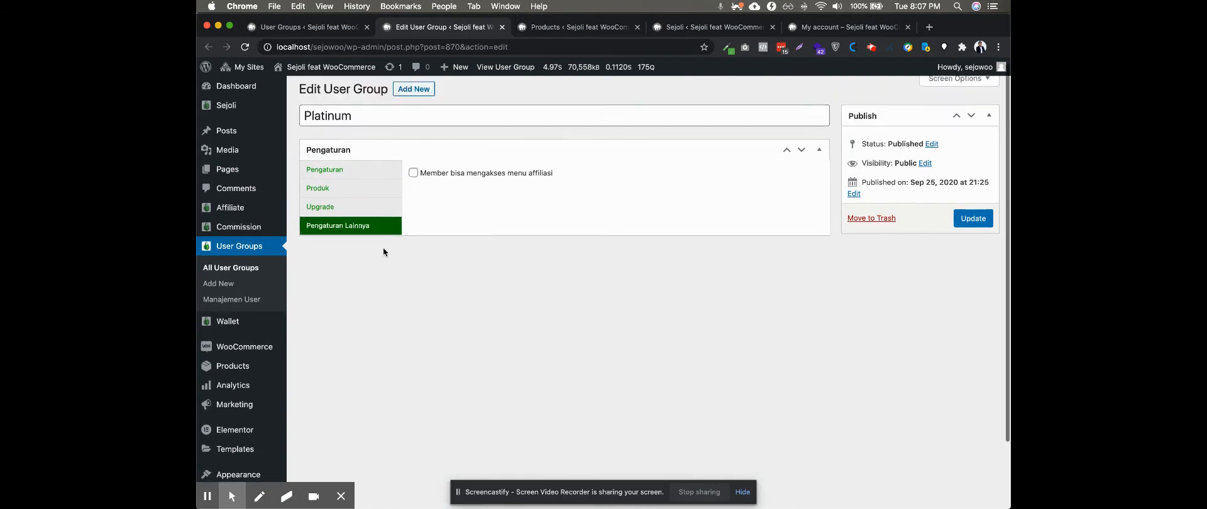
View the Affiliasi section of the Sejoli settings to check the restriction on the affiliate feature
{"action": "scroll", "coordinate": [385, 252], "scroll_direction": "up", "scroll_amount": 1}
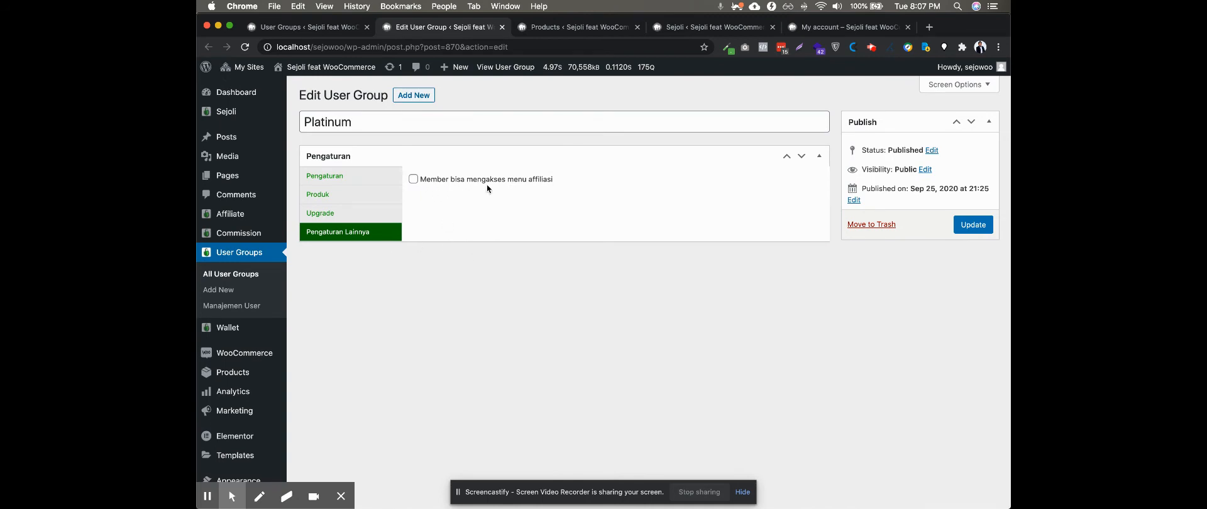
{"action": "left_click", "coordinate": [709, 28]}
{"action": "left_click", "coordinate": [328, 146]}
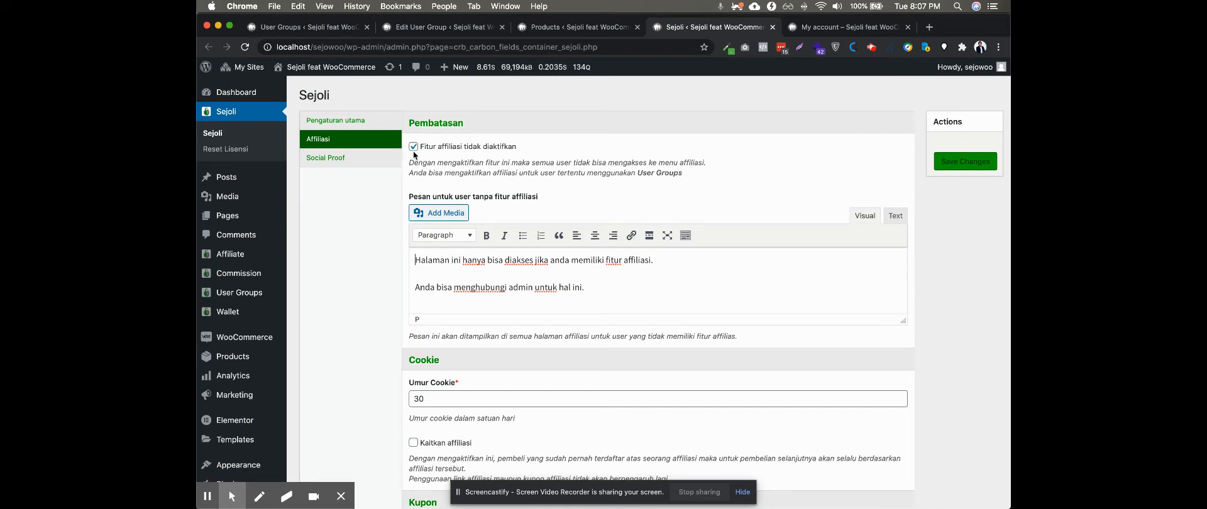
Enable Member bisa mengakses menu affiliasi in the Platinum user group's Pengaturan Lainnya
{"action": "left_click", "coordinate": [583, 35]}
{"action": "left_click", "coordinate": [450, 29]}
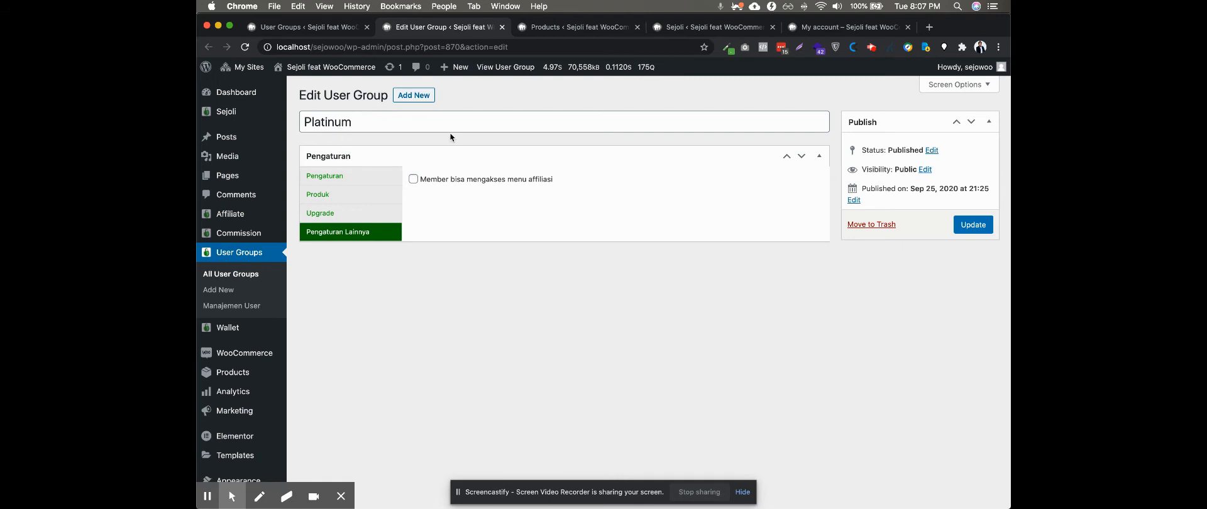
{"action": "left_click", "coordinate": [413, 181]}
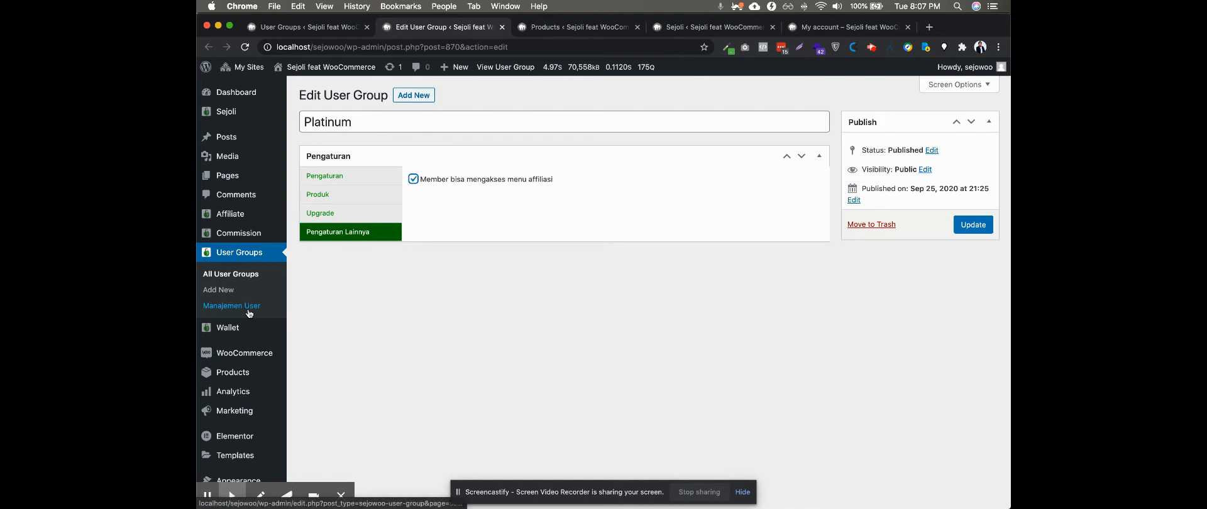
Open the Manajemen User page of User Groups in a separate browser tab and switch to it
{"action": "right_click", "coordinate": [267, 310]}
{"action": "left_click", "coordinate": [403, 313]}
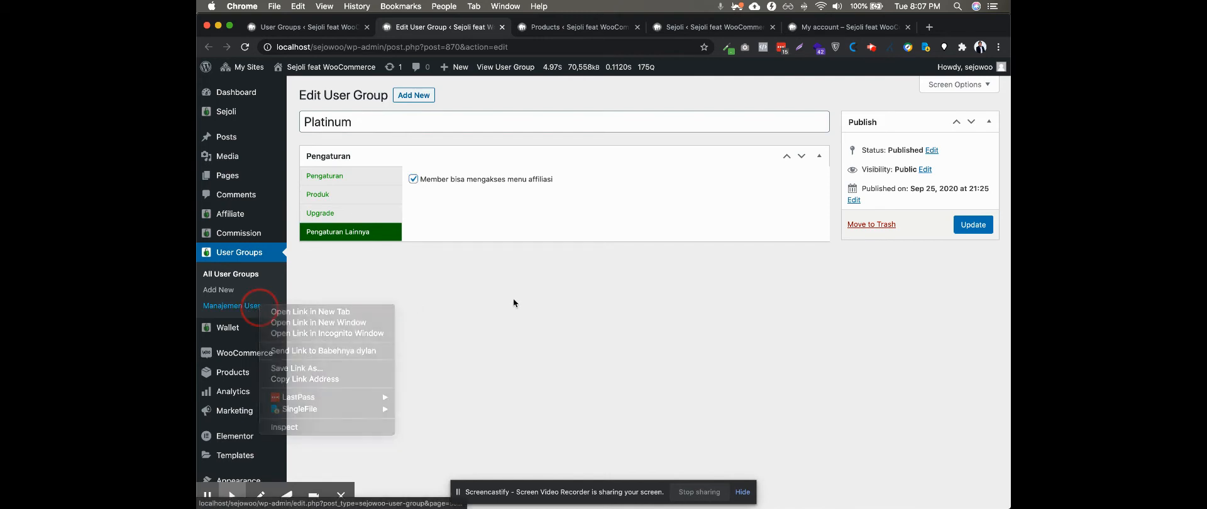
{"action": "right_click", "coordinate": [258, 303]}
{"action": "left_click", "coordinate": [295, 308]}
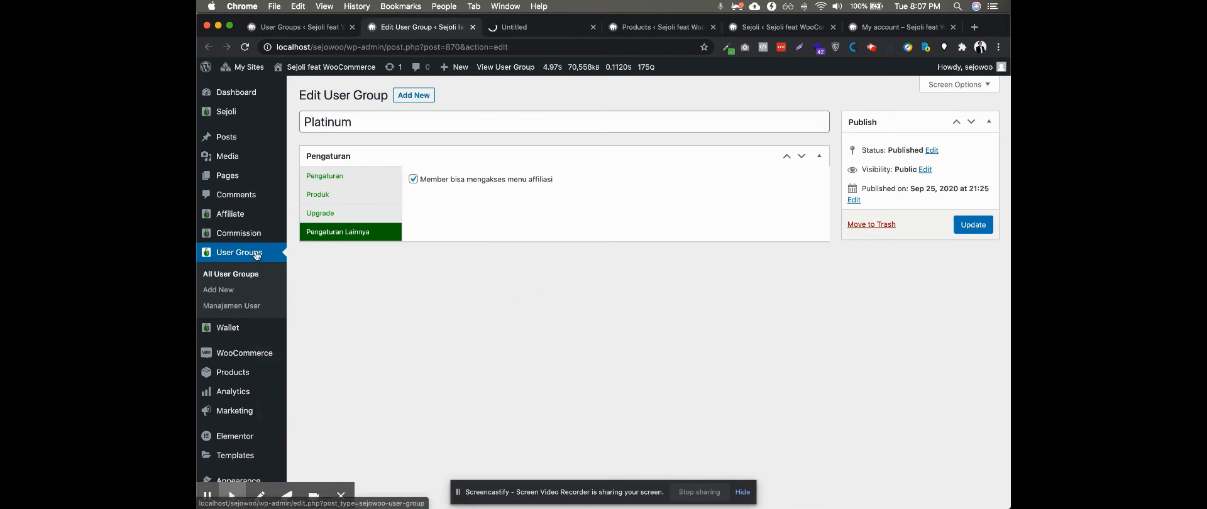
{"action": "left_click", "coordinate": [526, 27]}
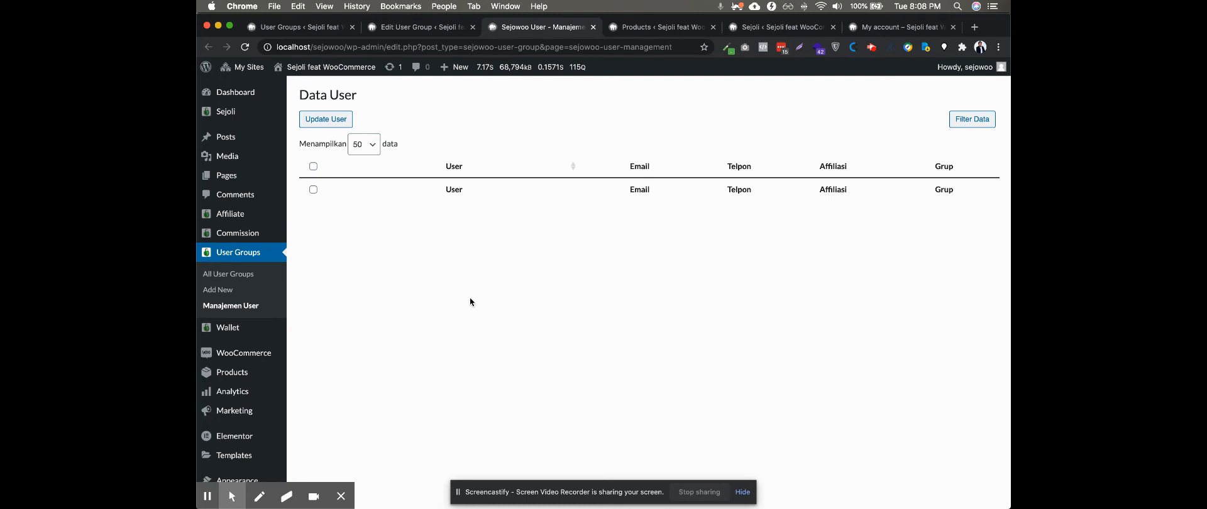
Look through the Data User list for each user's affiliate and group, and compare it with the Platinum group's settings
{"action": "scroll", "coordinate": [470, 296], "scroll_direction": "down", "scroll_amount": 1}
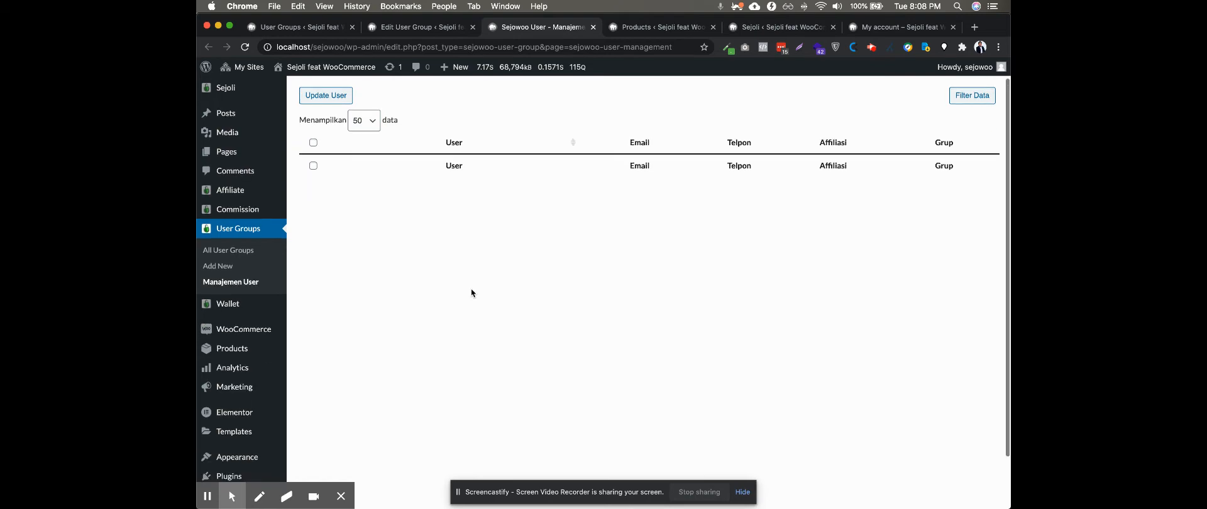
{"action": "scroll", "coordinate": [471, 294], "scroll_direction": "up", "scroll_amount": 1}
{"action": "scroll", "coordinate": [474, 289], "scroll_direction": "down", "scroll_amount": 1}
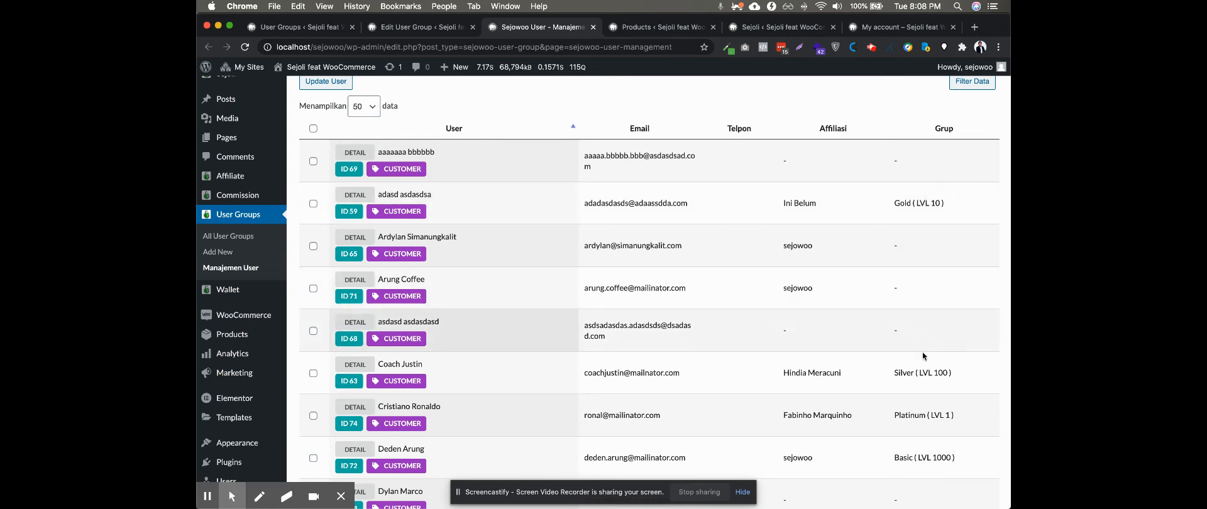
{"action": "scroll", "coordinate": [922, 352], "scroll_direction": "down", "scroll_amount": 5}
{"action": "scroll", "coordinate": [912, 408], "scroll_direction": "down", "scroll_amount": 3}
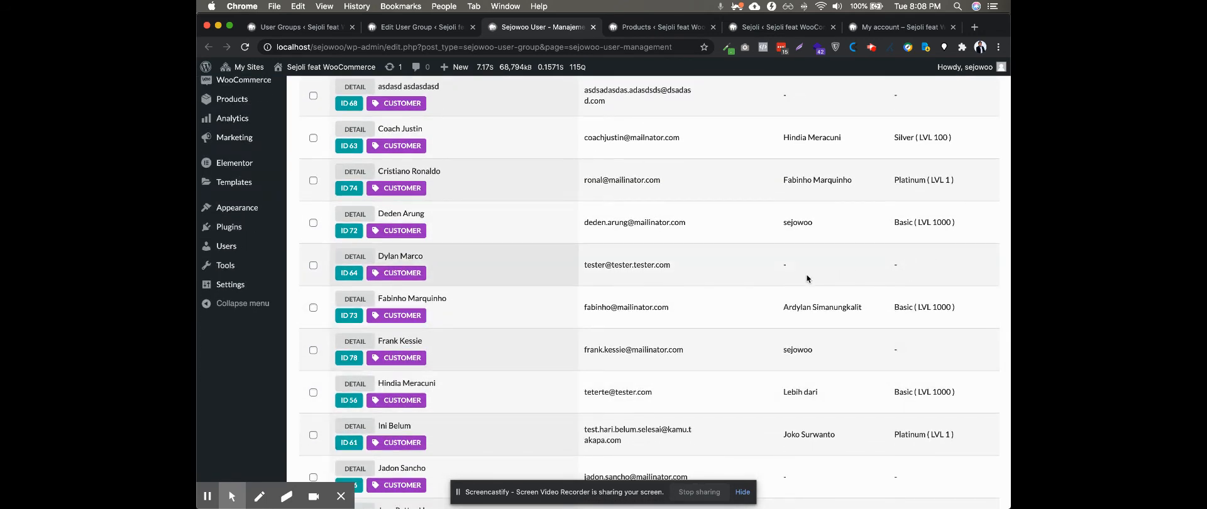
{"action": "scroll", "coordinate": [707, 266], "scroll_direction": "up", "scroll_amount": 8}
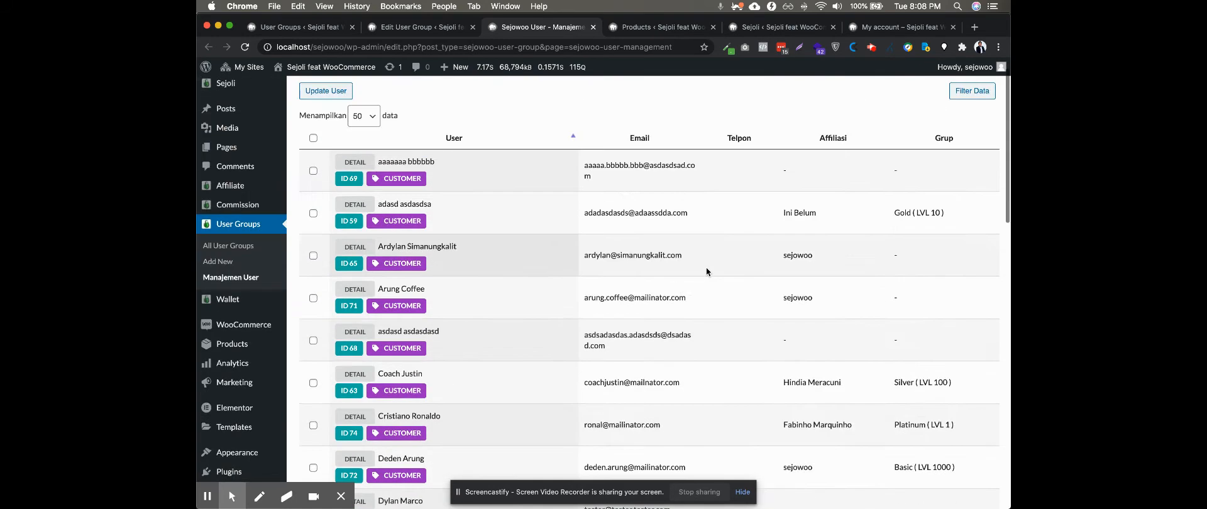
{"action": "scroll", "coordinate": [591, 111], "scroll_direction": "up", "scroll_amount": 1}
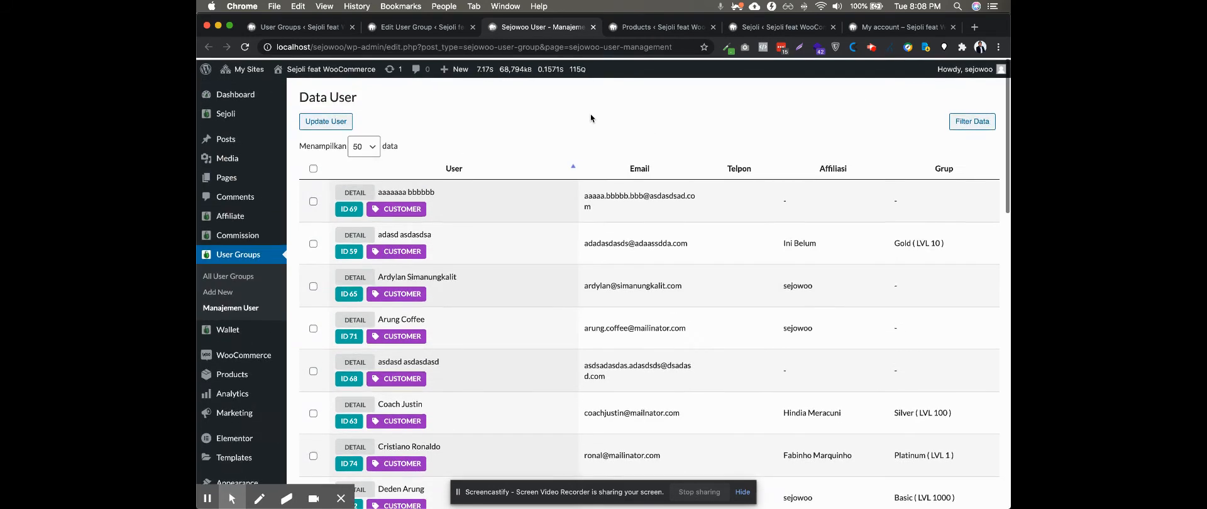
{"action": "left_click", "coordinate": [430, 31]}
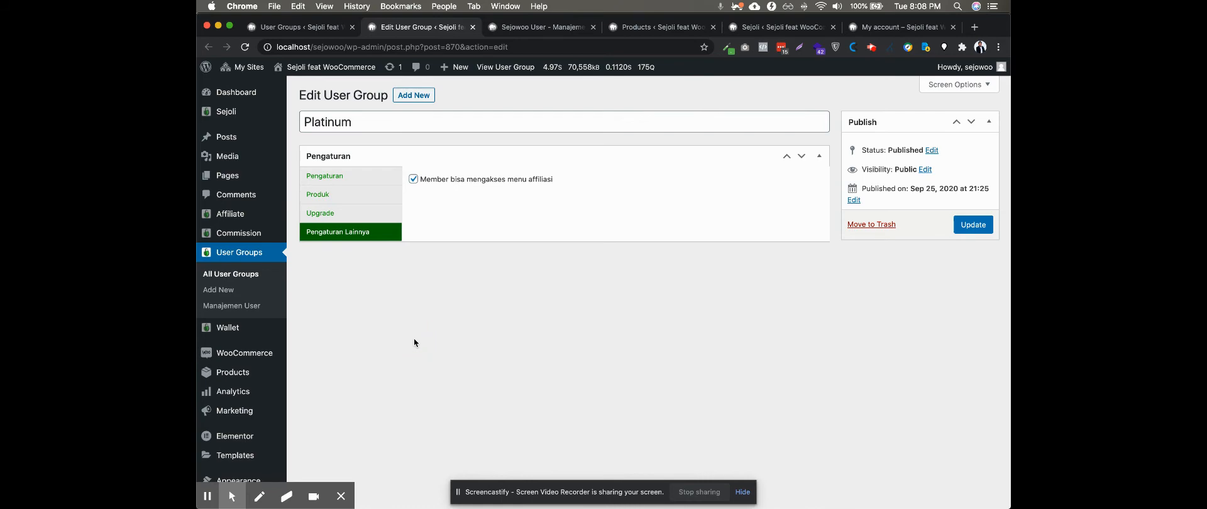
{"action": "left_click", "coordinate": [551, 31]}
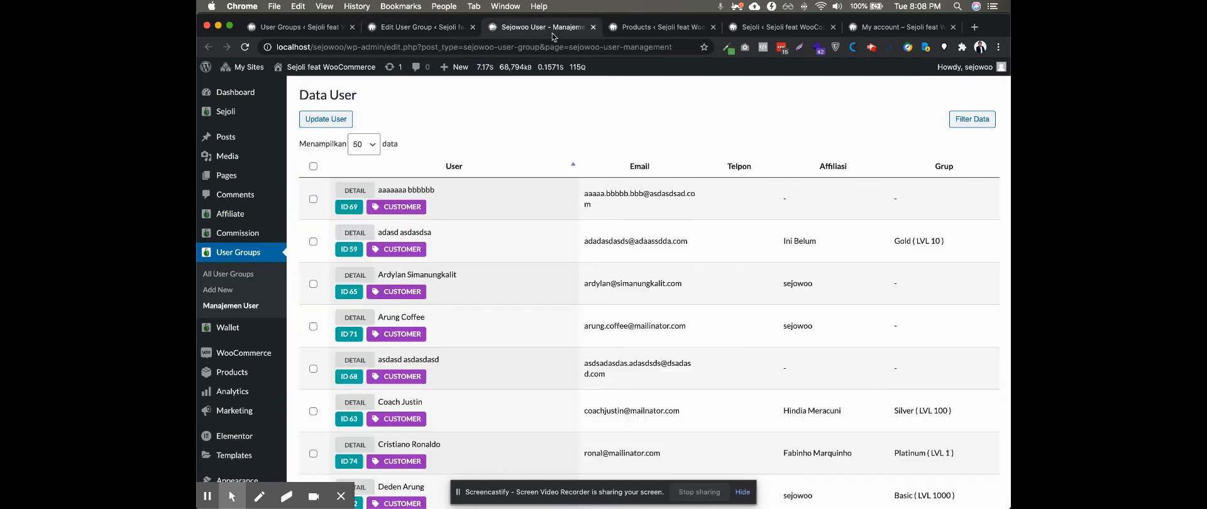
Open the details of the first user in the Data User list and go to the Sejowoo Profile section
{"action": "left_click", "coordinate": [352, 193]}
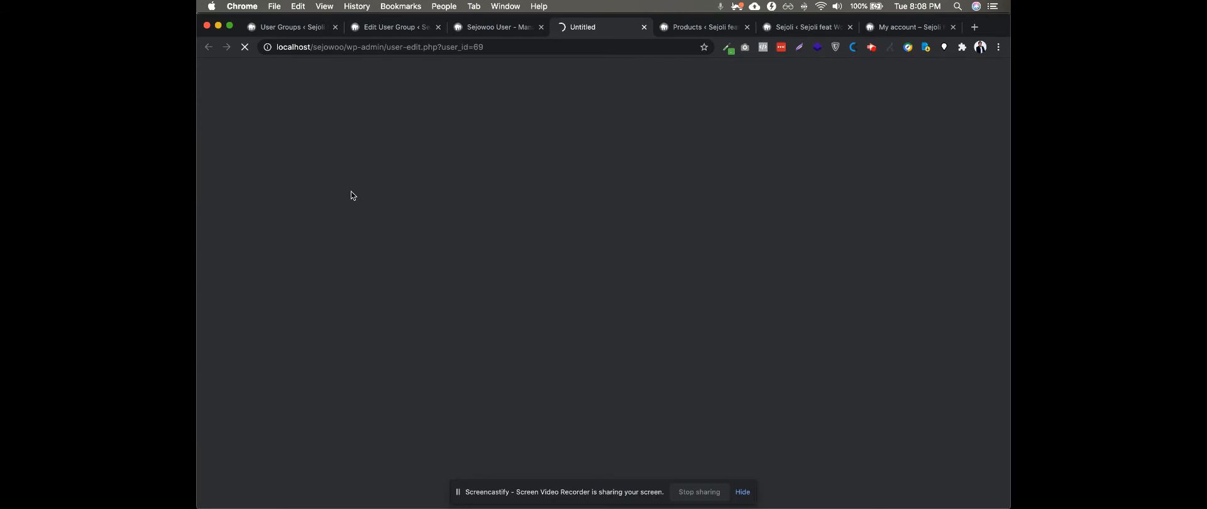
{"action": "left_click", "coordinate": [507, 34]}
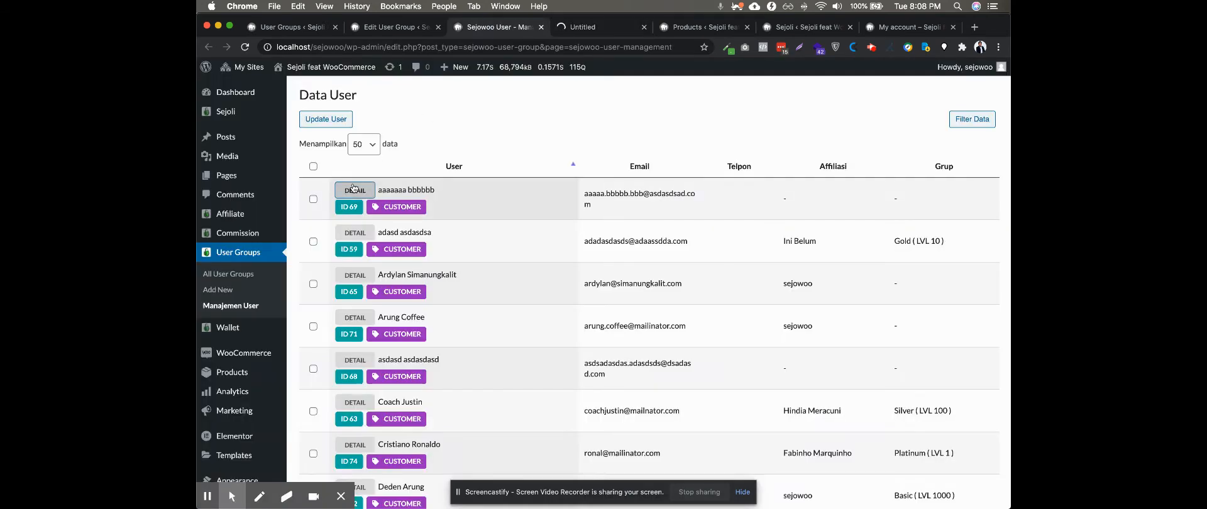
{"action": "left_click", "coordinate": [610, 31]}
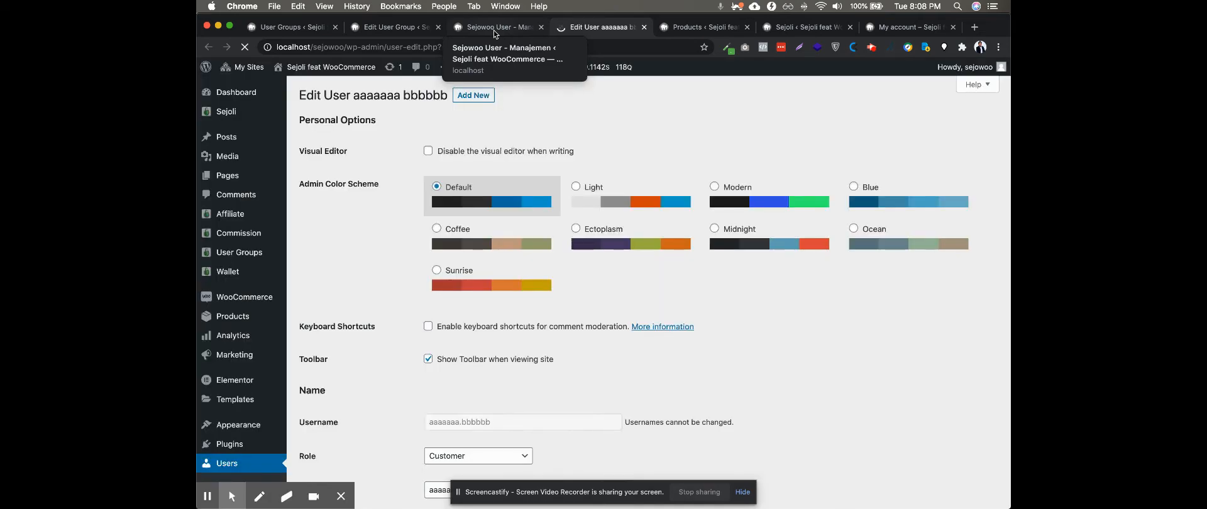
{"action": "scroll", "coordinate": [375, 239], "scroll_direction": "down", "scroll_amount": 10}
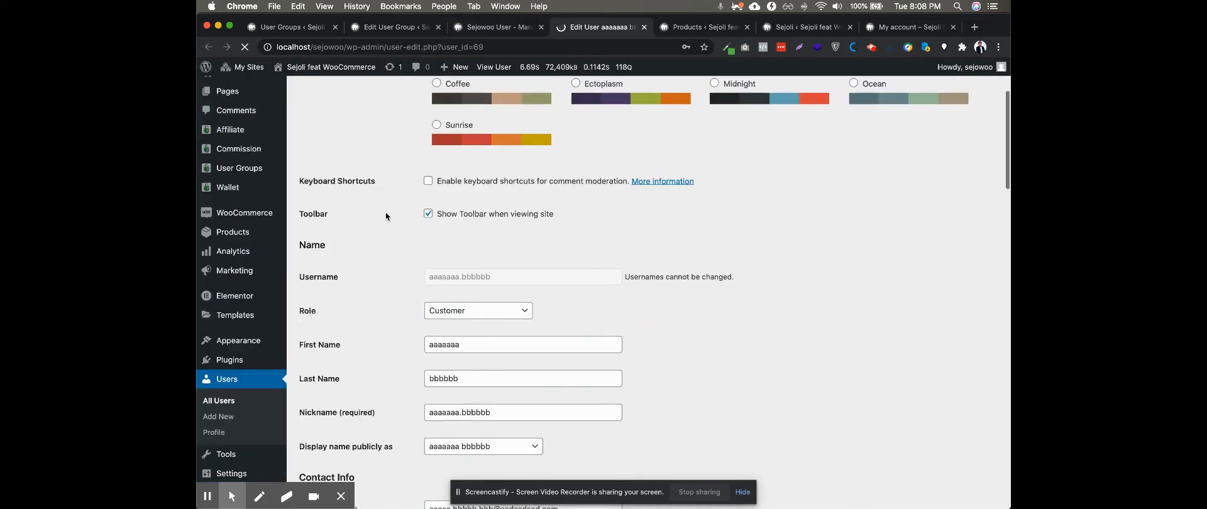
{"action": "scroll", "coordinate": [386, 219], "scroll_direction": "down", "scroll_amount": 15}
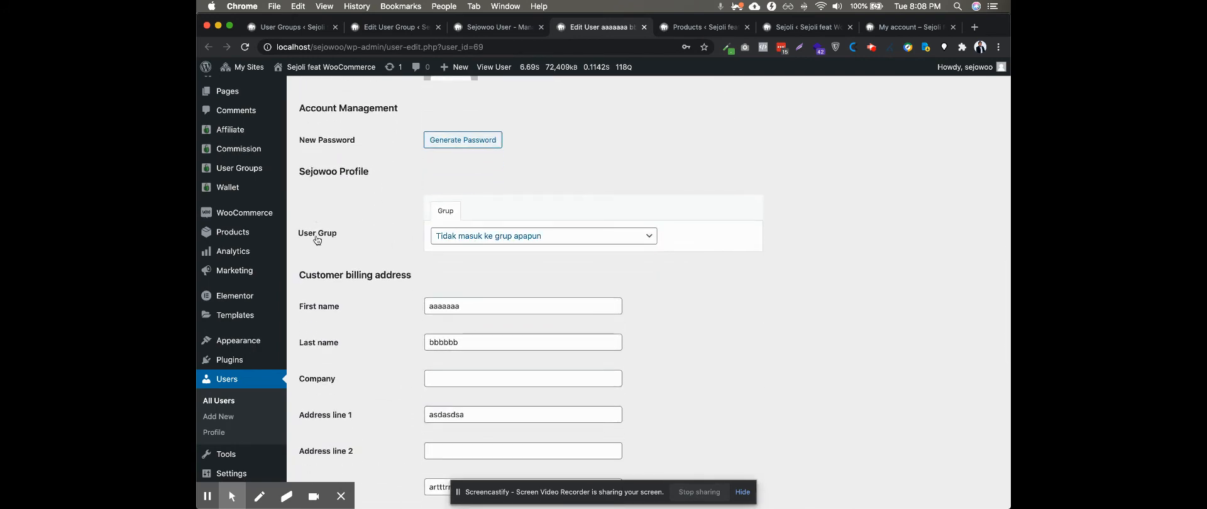
View the groups offered under User Grup and look over the remaining fields of the user's profile
{"action": "left_click", "coordinate": [467, 237]}
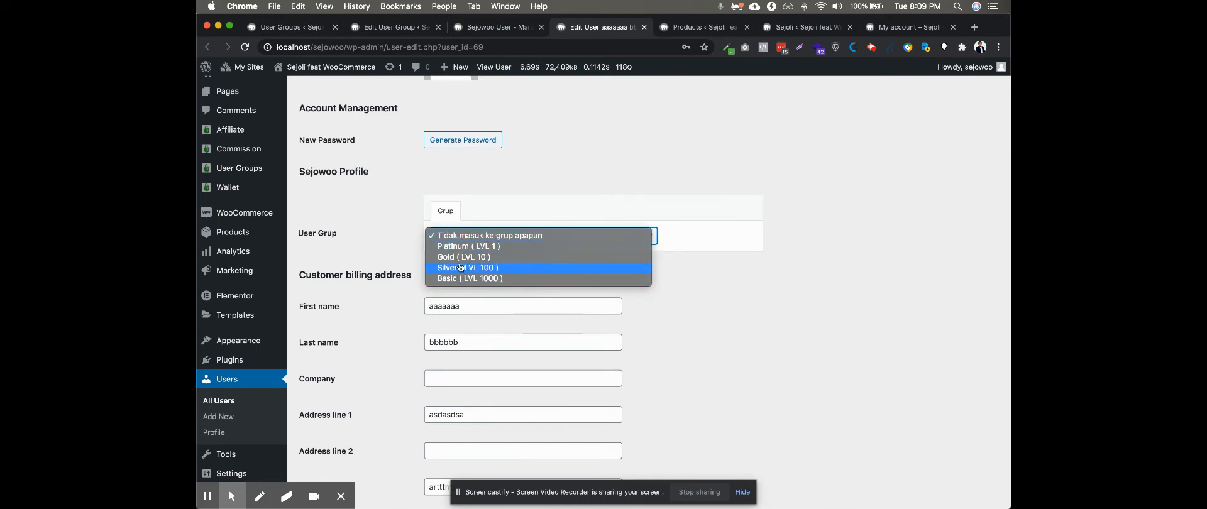
{"action": "left_click", "coordinate": [395, 252]}
{"action": "scroll", "coordinate": [395, 252], "scroll_direction": "down", "scroll_amount": 6}
{"action": "scroll", "coordinate": [393, 251], "scroll_direction": "down", "scroll_amount": 5}
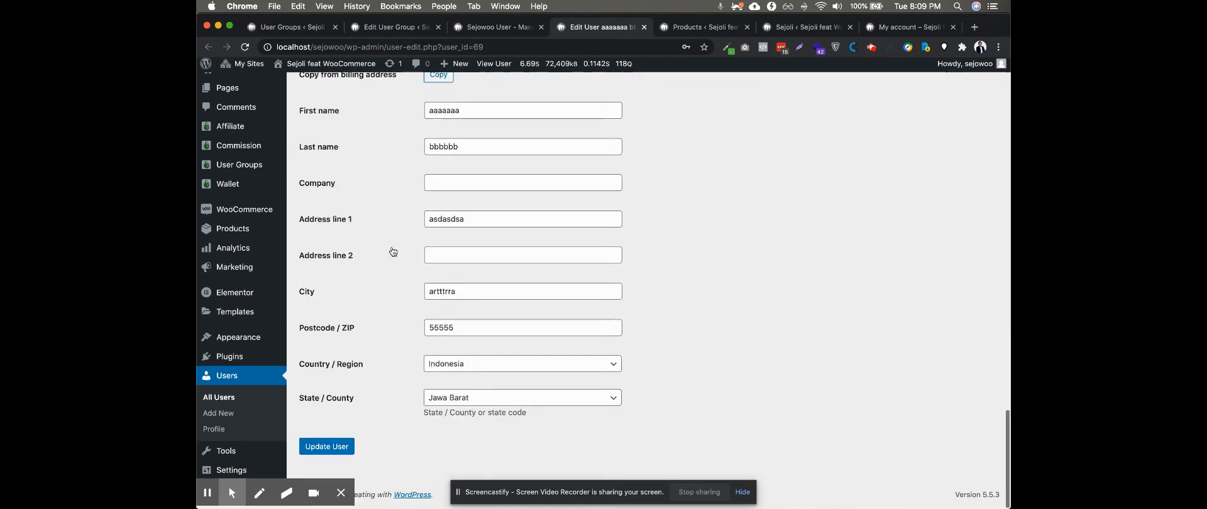
{"action": "scroll", "coordinate": [405, 263], "scroll_direction": "up", "scroll_amount": 12}
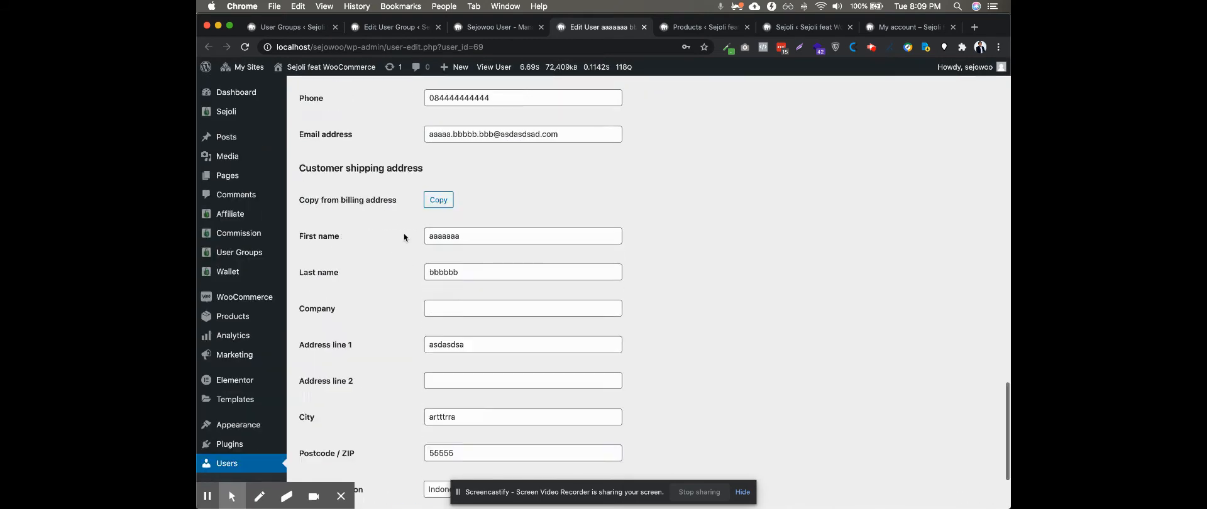
{"action": "scroll", "coordinate": [404, 237], "scroll_direction": "up", "scroll_amount": 2}
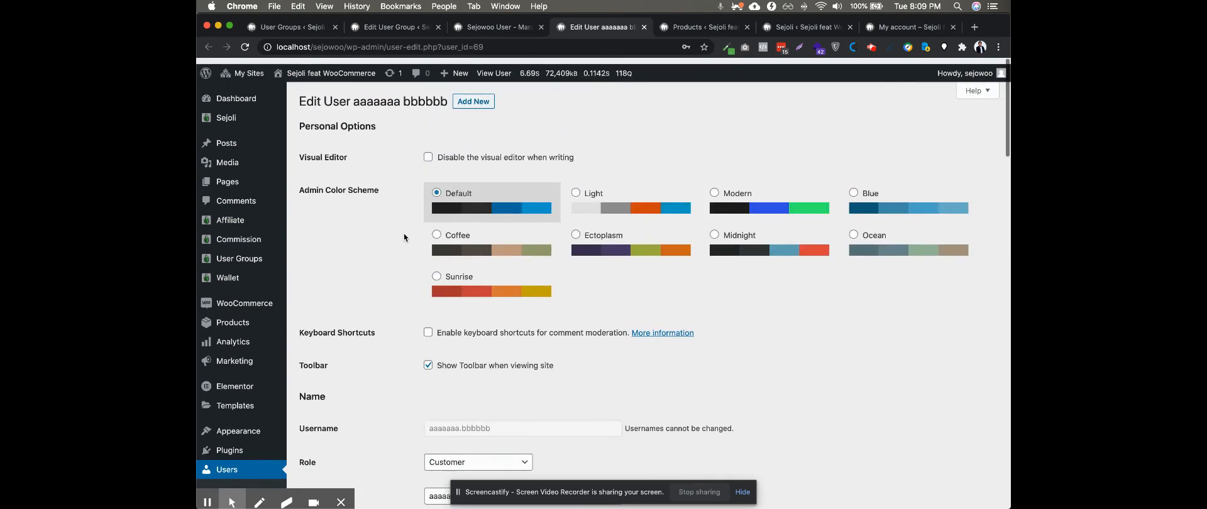
Open the Membership Basic product for editing from the WooCommerce product list
{"action": "left_click", "coordinate": [700, 28]}
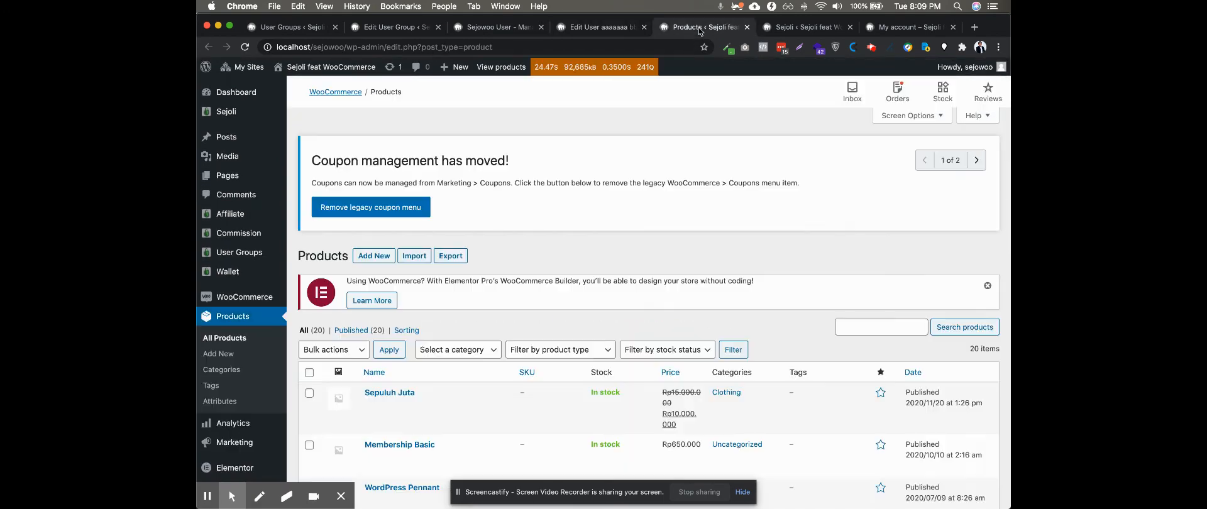
{"action": "scroll", "coordinate": [530, 224], "scroll_direction": "down", "scroll_amount": 3}
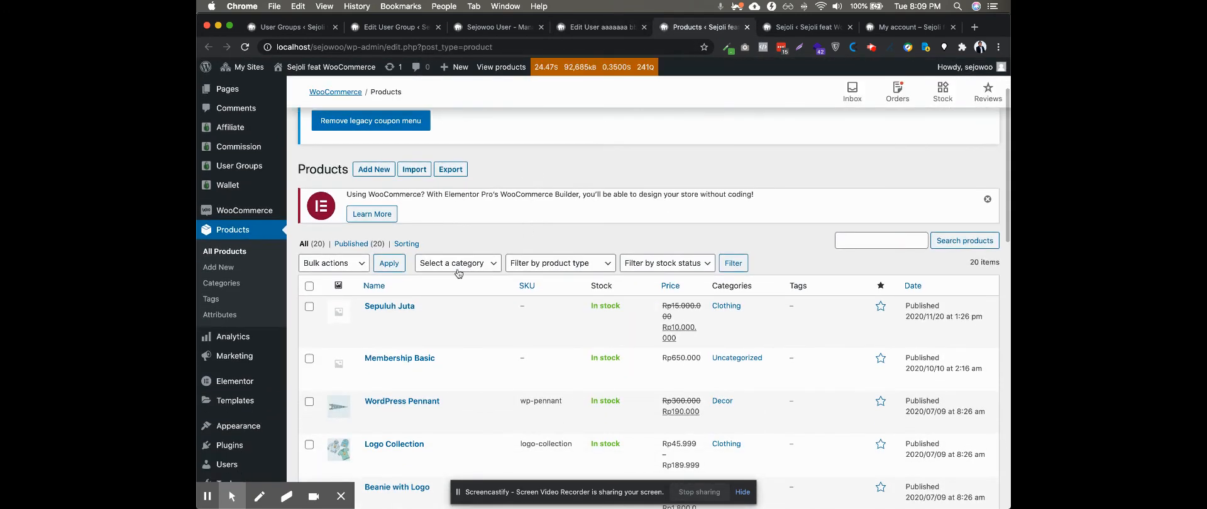
{"action": "mouse_move", "coordinate": [381, 368]}
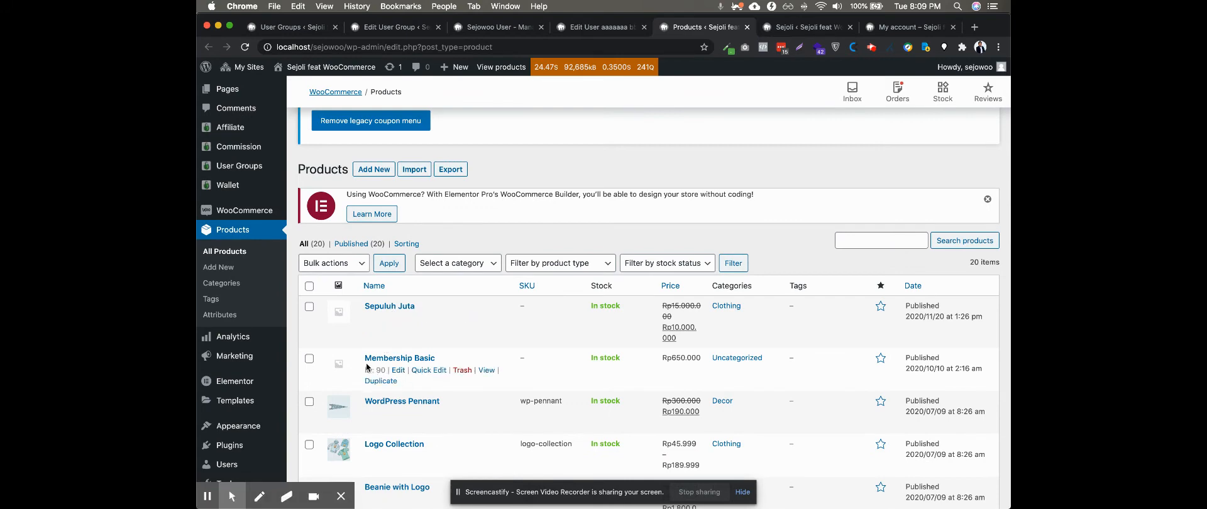
{"action": "scroll", "coordinate": [369, 365], "scroll_direction": "down", "scroll_amount": 2}
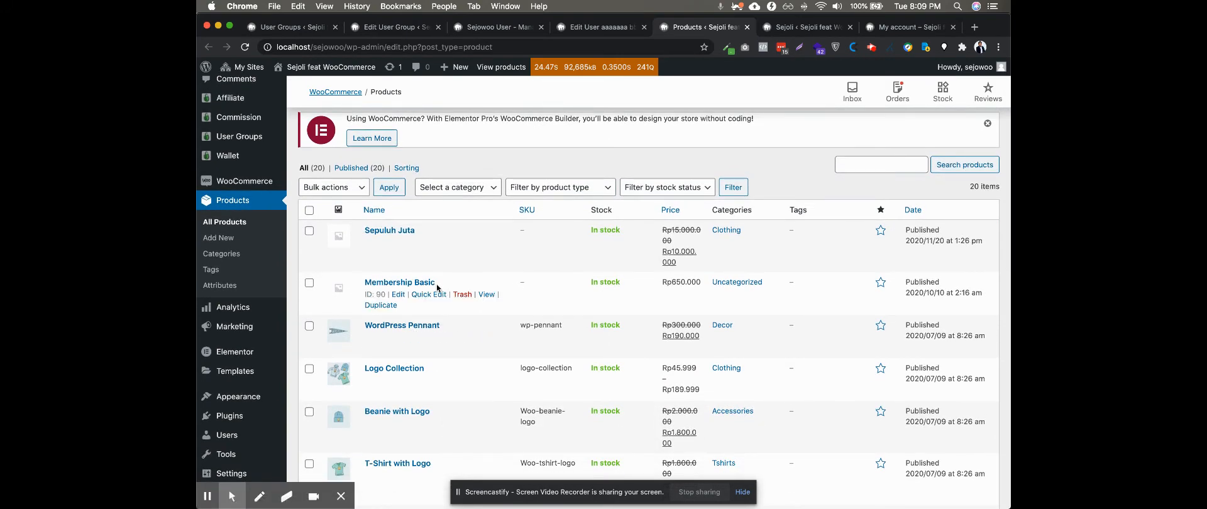
{"action": "left_click", "coordinate": [398, 295]}
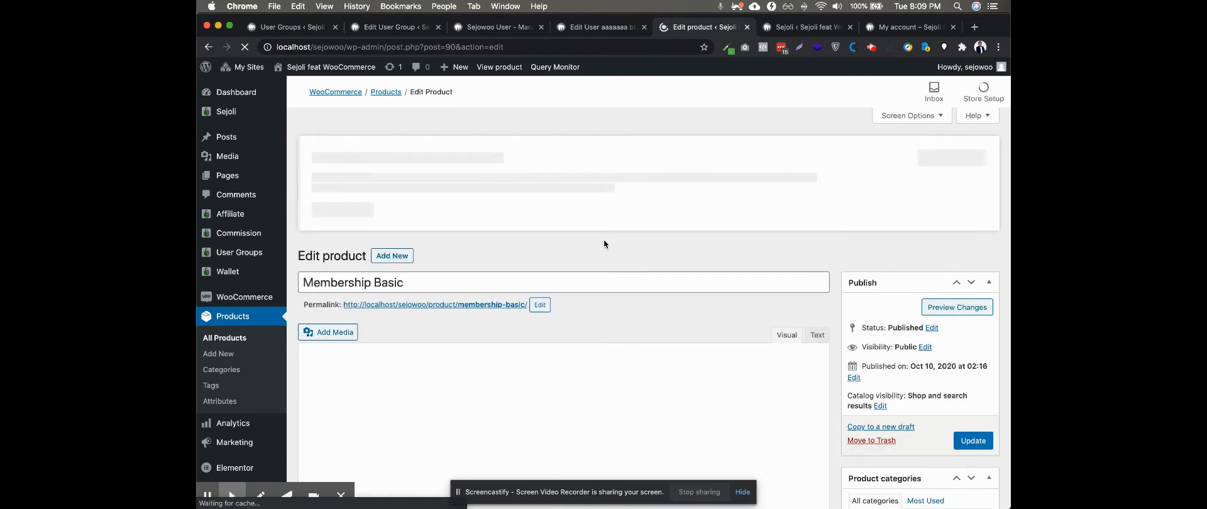
Examine Membership Basic's User Group product data, covering the Pengaturan Pembelian and Pengaturan Update Group settings
{"action": "scroll", "coordinate": [604, 244], "scroll_direction": "down", "scroll_amount": 5}
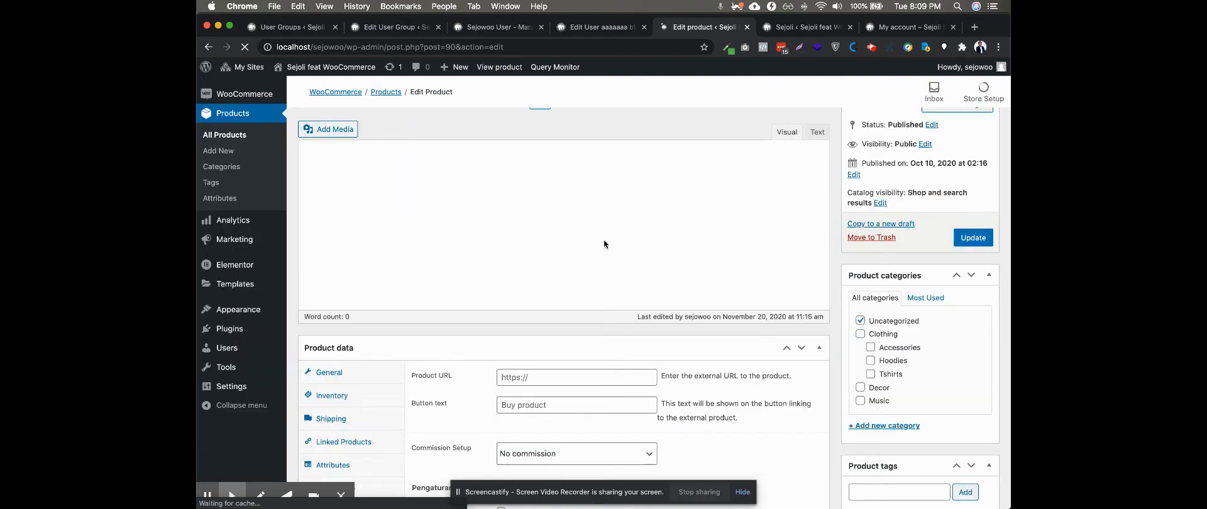
{"action": "scroll", "coordinate": [603, 244], "scroll_direction": "down", "scroll_amount": 5}
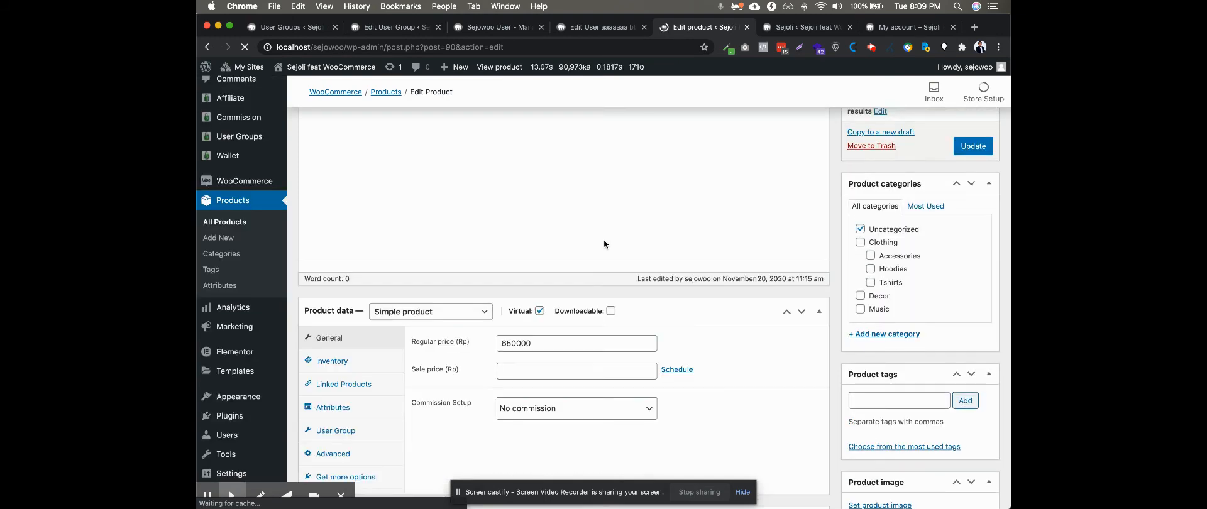
{"action": "scroll", "coordinate": [604, 244], "scroll_direction": "up", "scroll_amount": 2}
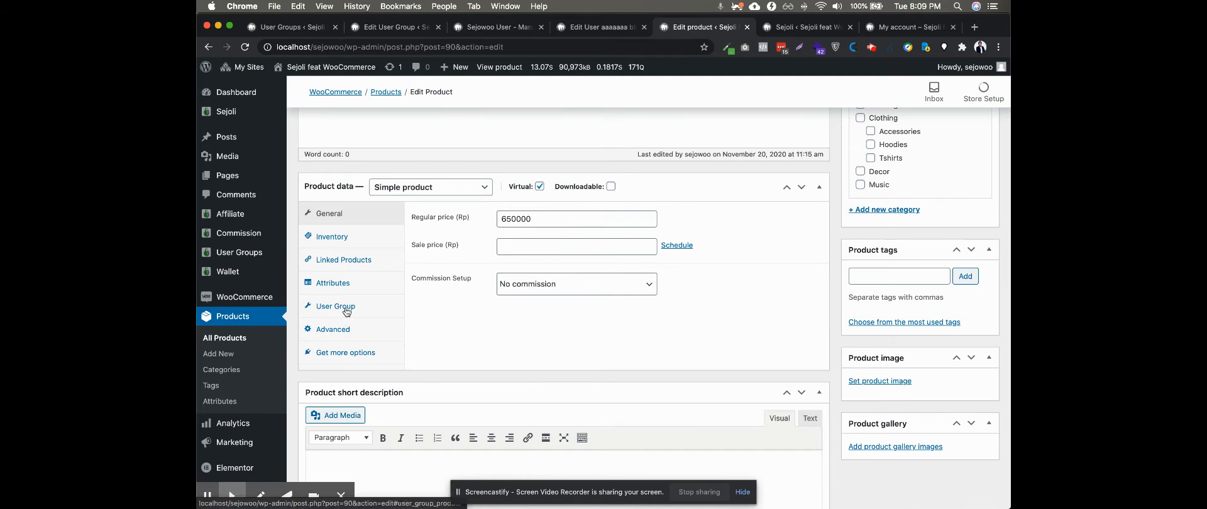
{"action": "left_click", "coordinate": [347, 312]}
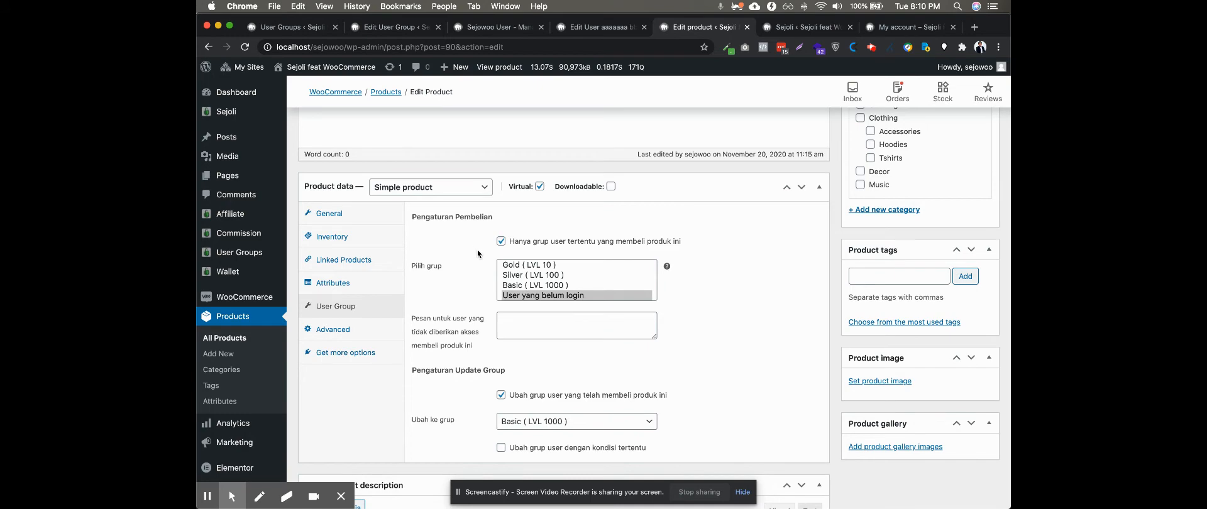
{"action": "scroll", "coordinate": [477, 254], "scroll_direction": "up", "scroll_amount": 5}
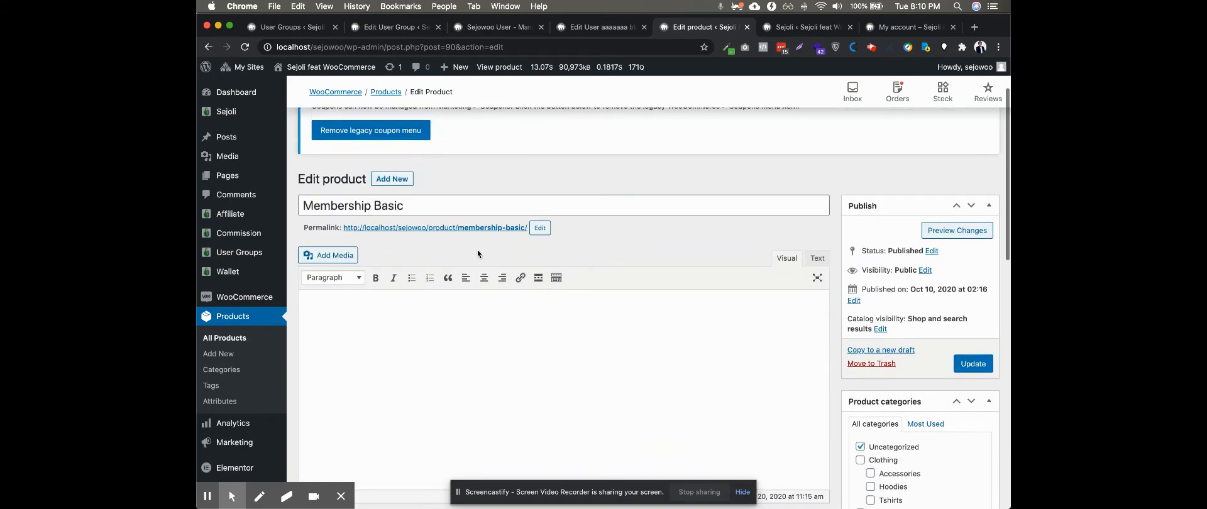
{"action": "scroll", "coordinate": [478, 250], "scroll_direction": "down", "scroll_amount": 6}
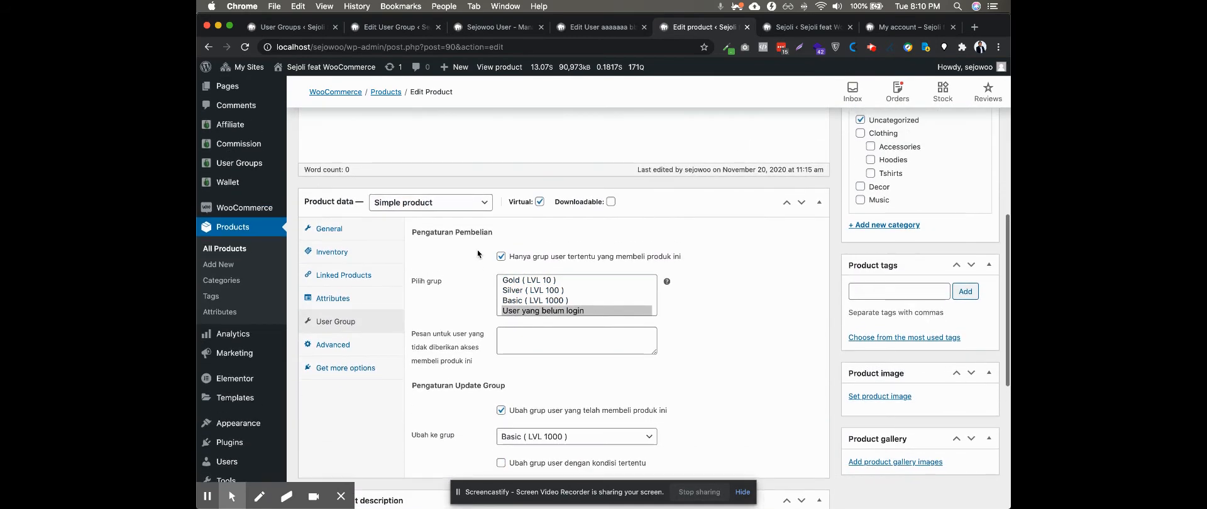
{"action": "scroll", "coordinate": [478, 252], "scroll_direction": "up", "scroll_amount": 3}
{"action": "scroll", "coordinate": [477, 251], "scroll_direction": "up", "scroll_amount": 3}
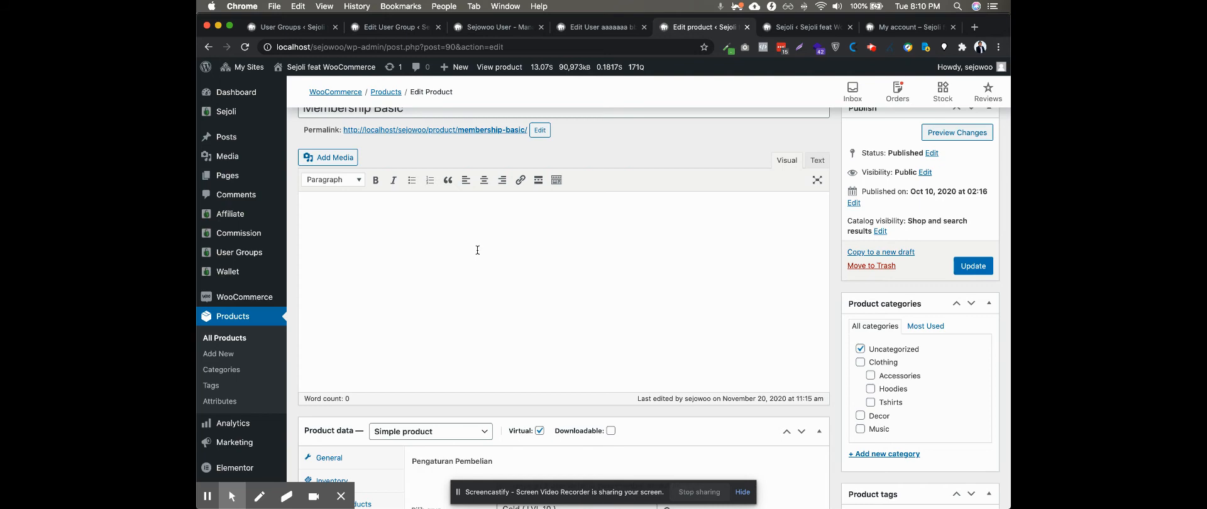
Select "User yang belum login" under Pilih grup and enter "Maaf, anda tidak berhak" as the message for users without purchase access
{"action": "scroll", "coordinate": [477, 251], "scroll_direction": "down", "scroll_amount": 5}
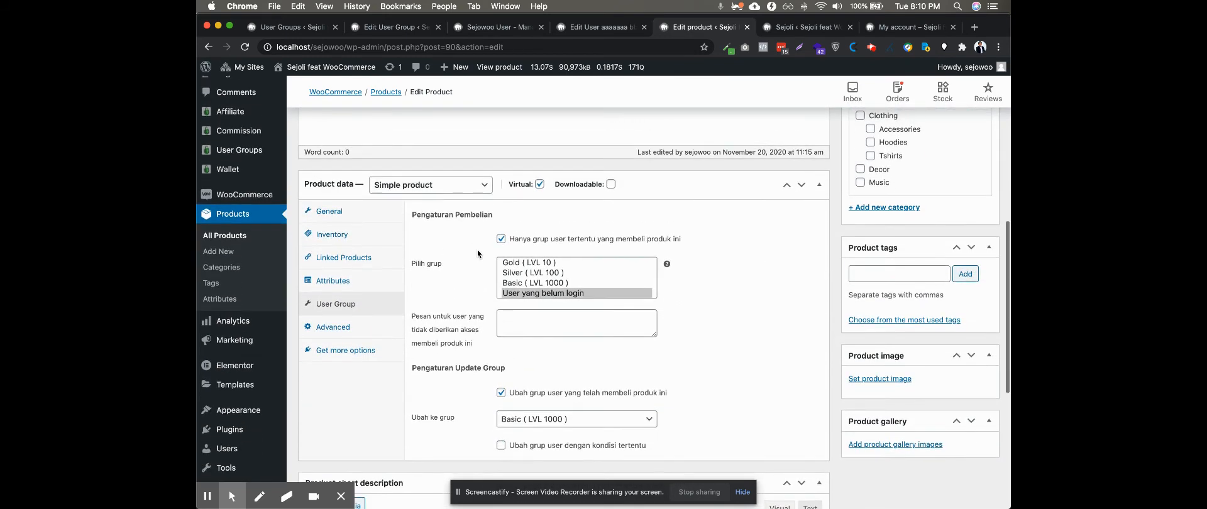
{"action": "left_click", "coordinate": [527, 294]}
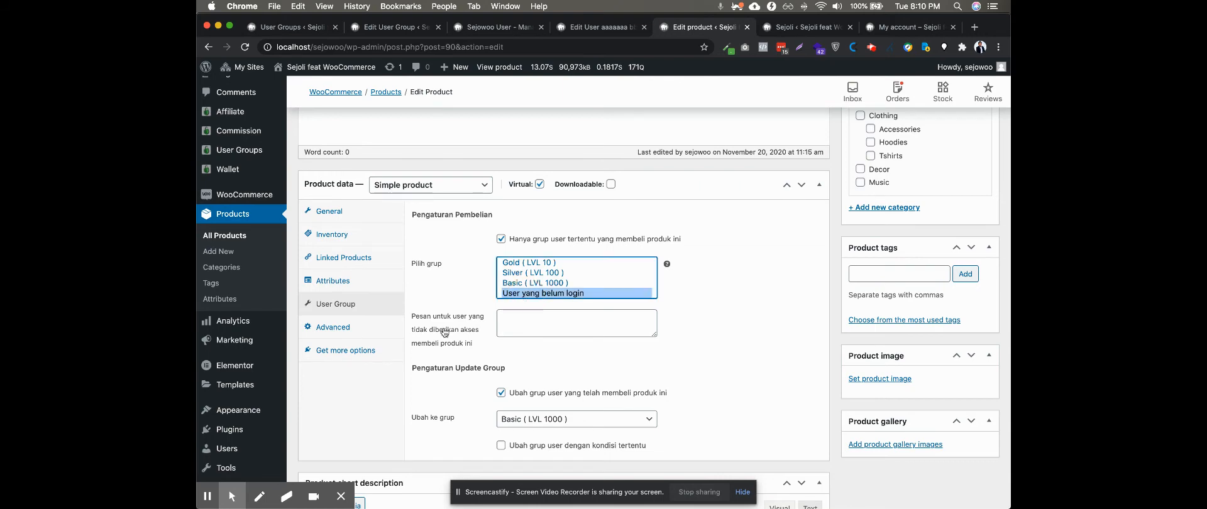
{"action": "scroll", "coordinate": [453, 283], "scroll_direction": "down", "scroll_amount": 1}
{"action": "scroll", "coordinate": [454, 287], "scroll_direction": "down", "scroll_amount": 1}
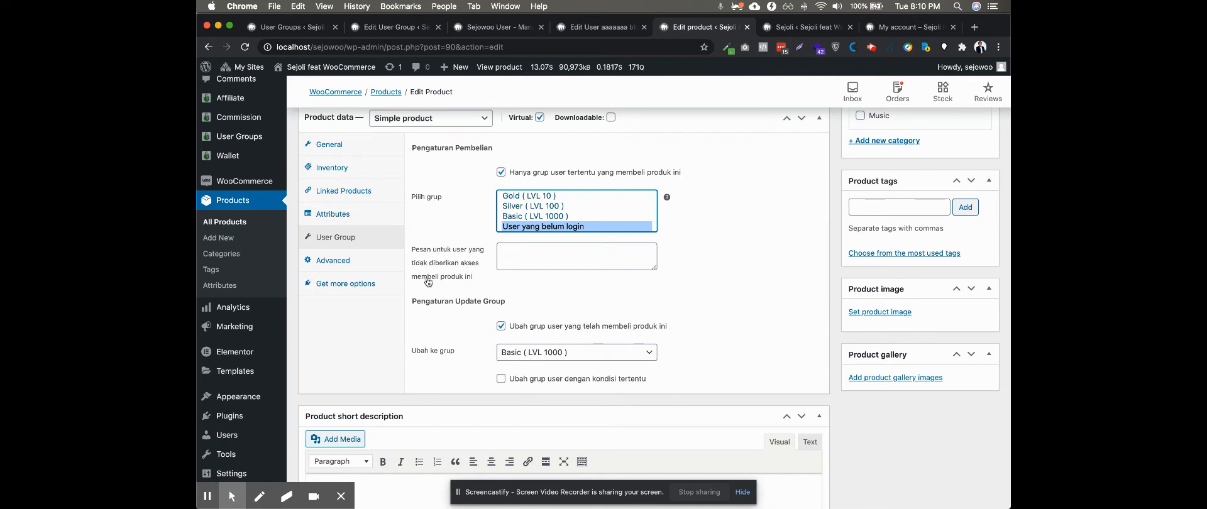
{"action": "left_click", "coordinate": [519, 251]}
{"action": "type", "text": "M"}
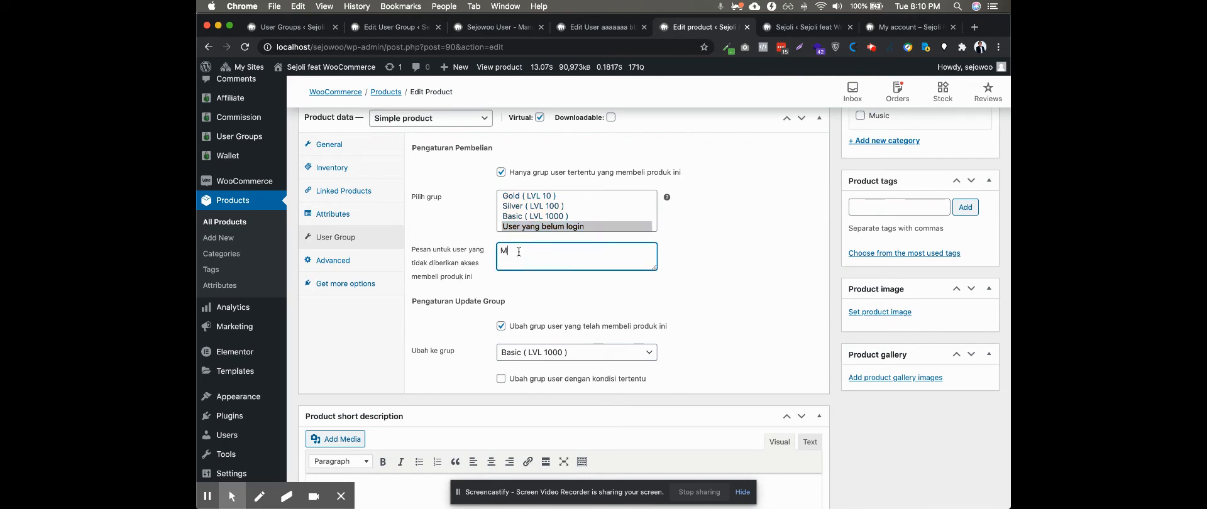
{"action": "type", "text": "Aaf, amanda tidak berhak"}
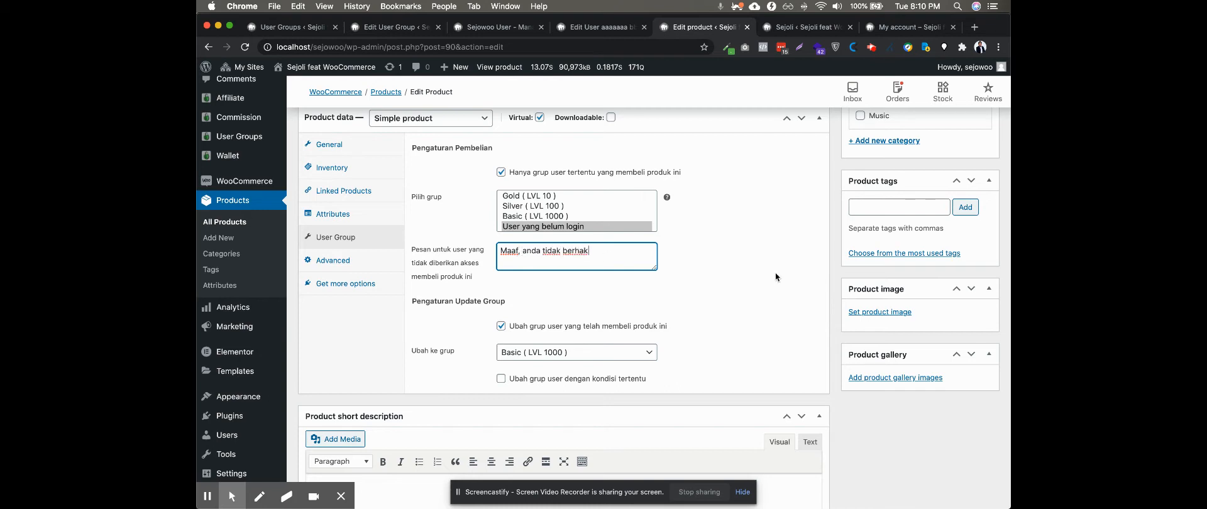
{"action": "left_click", "coordinate": [775, 273]}
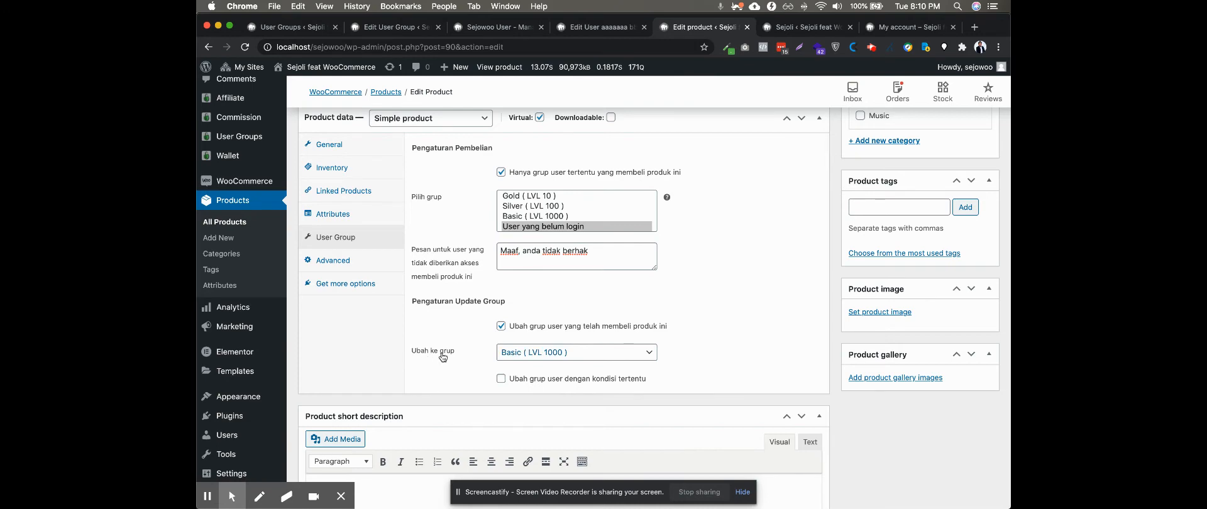
Try Platinum ( LVL 1 ) as the Ubah ke grup value and return it to Basic ( LVL 1000 )
{"action": "scroll", "coordinate": [447, 354], "scroll_direction": "up", "scroll_amount": 7}
{"action": "scroll", "coordinate": [448, 354], "scroll_direction": "down", "scroll_amount": 7}
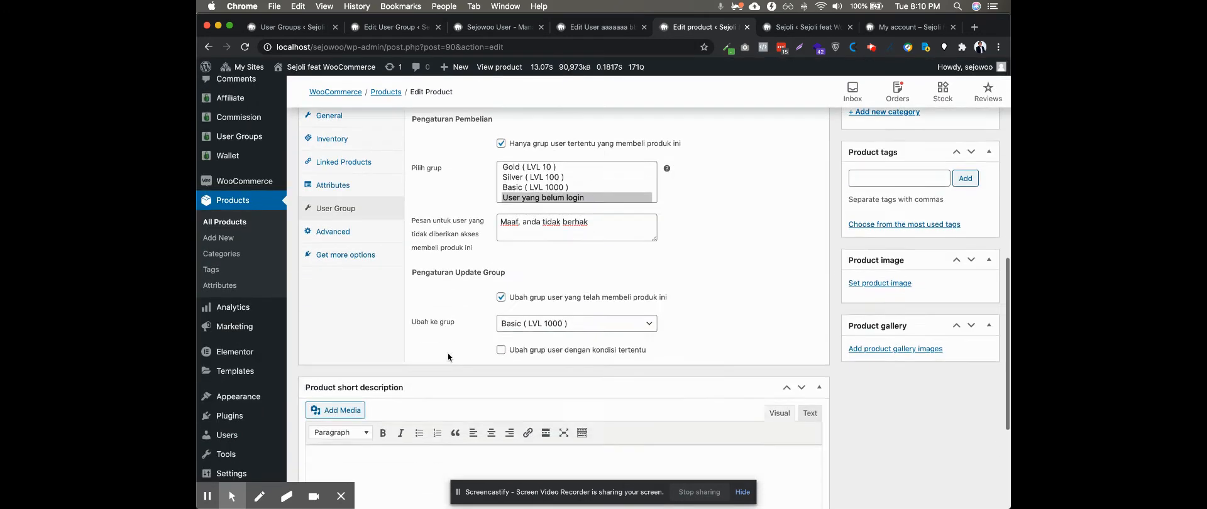
{"action": "scroll", "coordinate": [448, 353], "scroll_direction": "up", "scroll_amount": 4}
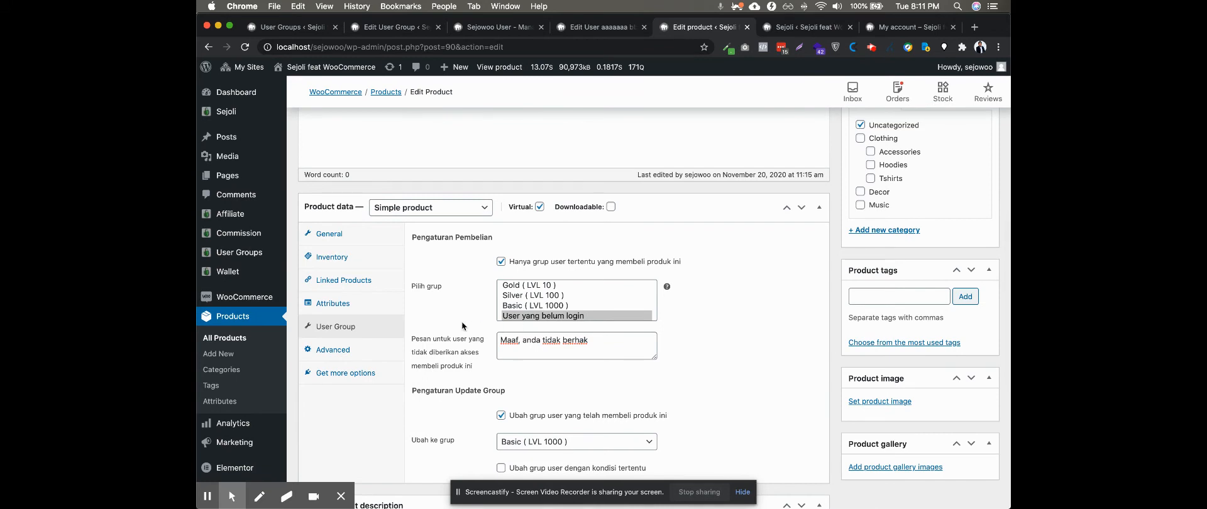
{"action": "scroll", "coordinate": [461, 322], "scroll_direction": "up", "scroll_amount": 8}
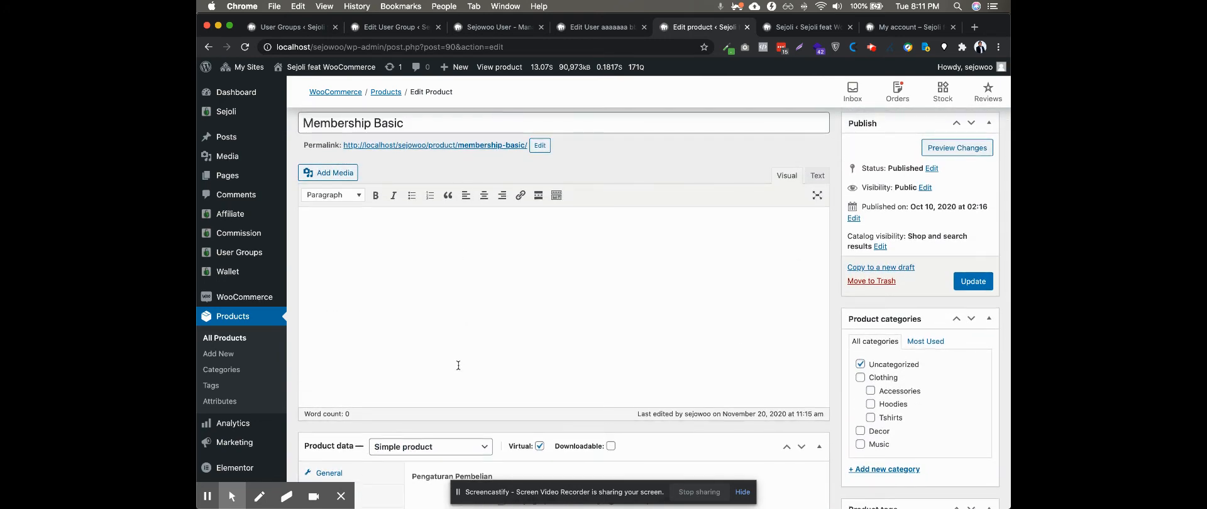
{"action": "scroll", "coordinate": [444, 384], "scroll_direction": "down", "scroll_amount": 6}
{"action": "scroll", "coordinate": [444, 383], "scroll_direction": "up", "scroll_amount": 1}
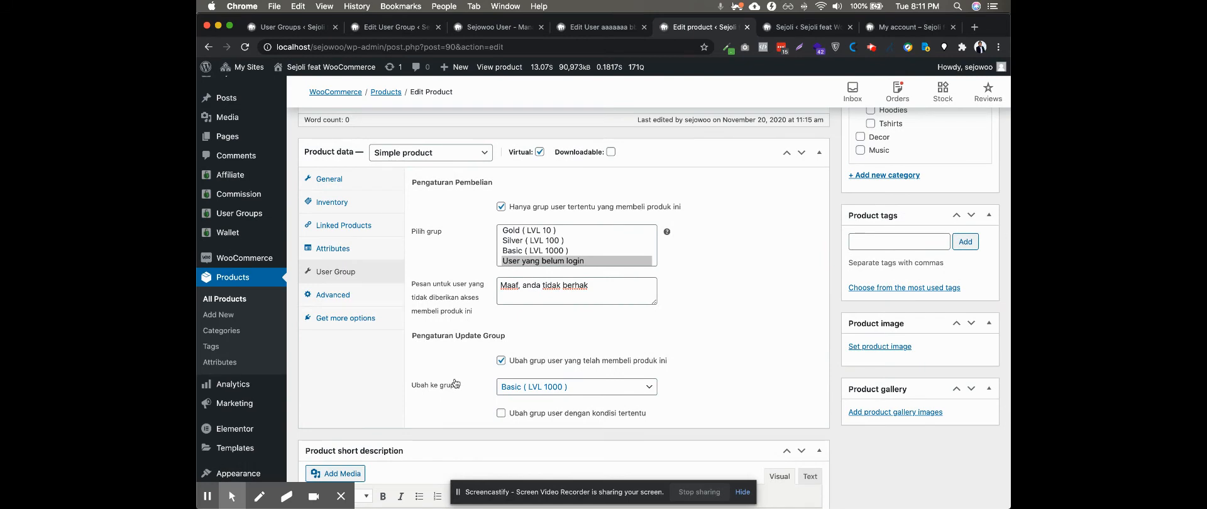
{"action": "left_click", "coordinate": [514, 391]}
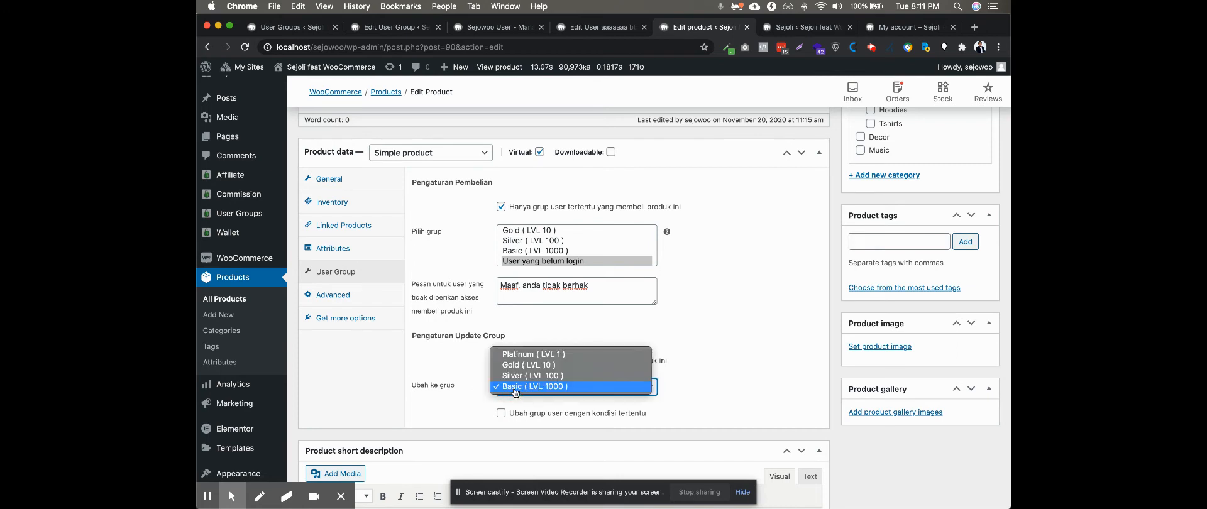
{"action": "left_click", "coordinate": [516, 355]}
{"action": "left_click", "coordinate": [520, 395]}
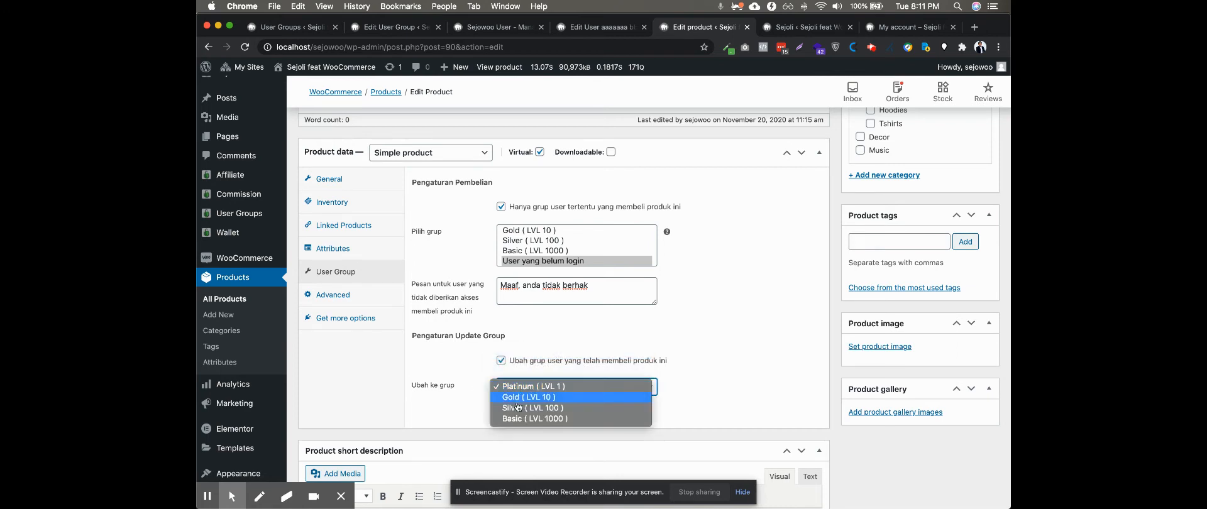
{"action": "left_click", "coordinate": [513, 420]}
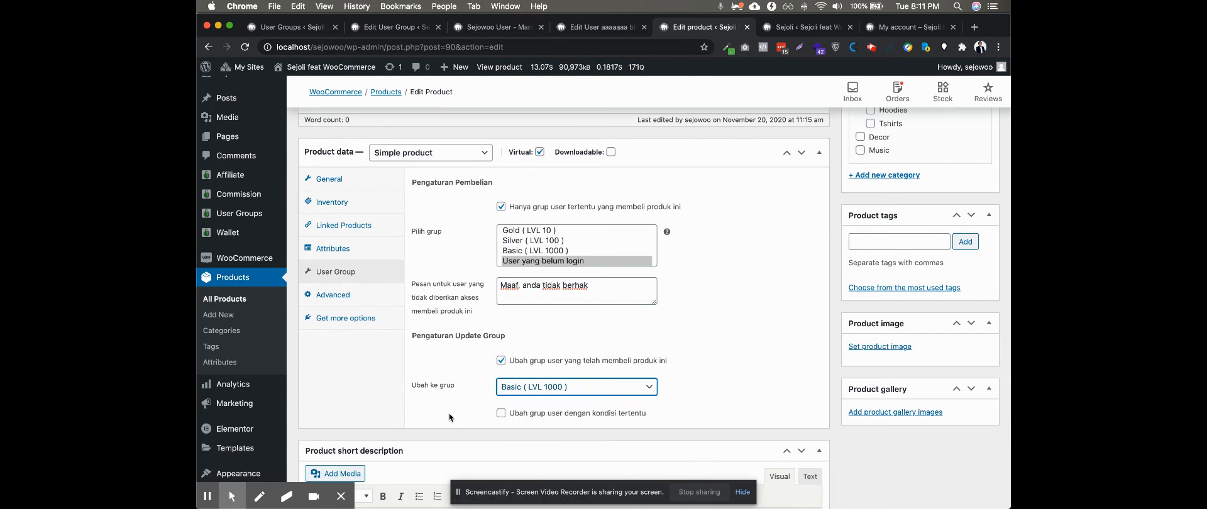
Enable "Ubah grup user dengan kondisi tertentu" and select the Gold, Silver and Basic groups as its condition
{"action": "left_click", "coordinate": [501, 413]}
{"action": "scroll", "coordinate": [438, 412], "scroll_direction": "down", "scroll_amount": 2}
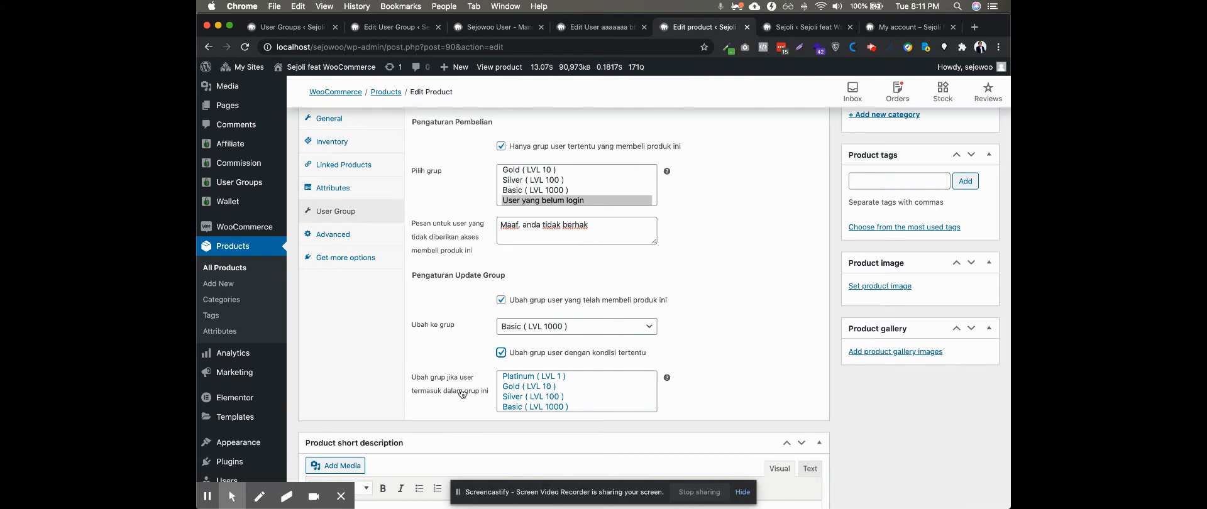
{"action": "left_click", "coordinate": [514, 386]}
{"action": "left_click", "coordinate": [512, 408], "text": "shift"}
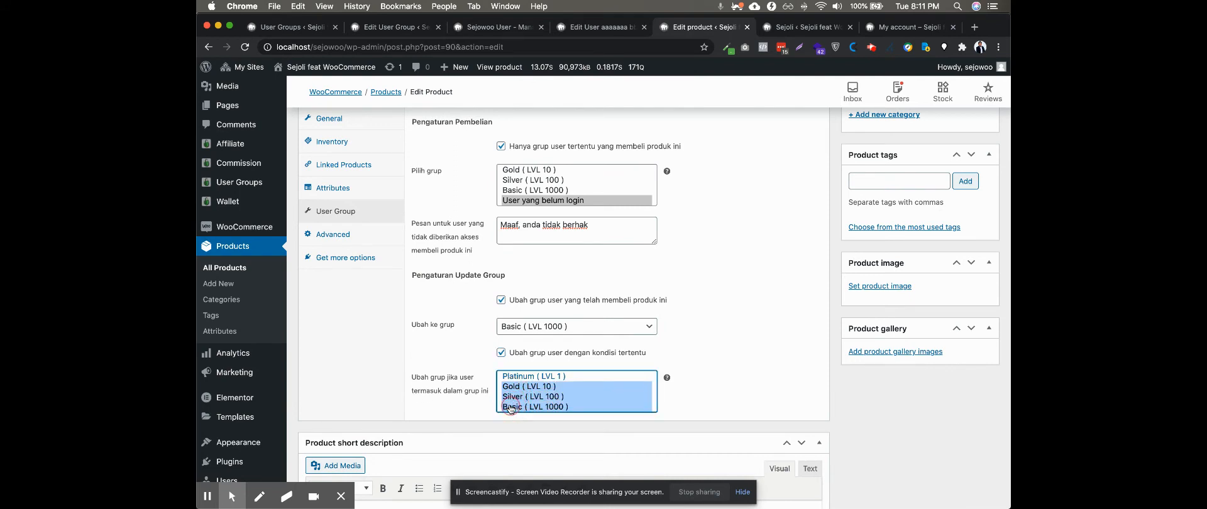
Set Ubah ke grup to Platinum ( LVL 1 ) for users who buy this product
{"action": "left_click", "coordinate": [514, 329]}
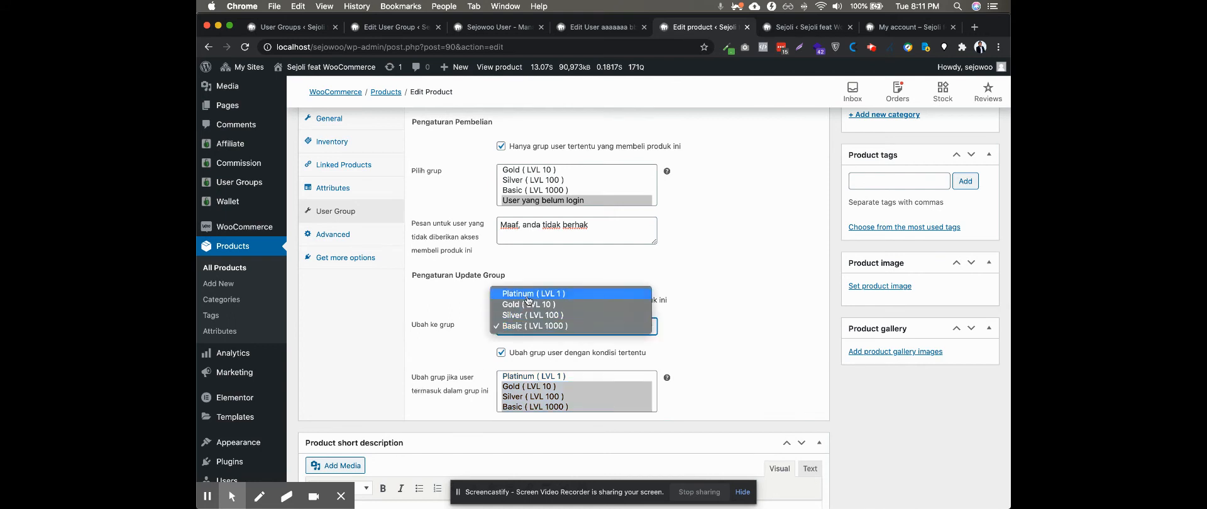
{"action": "left_click", "coordinate": [526, 296]}
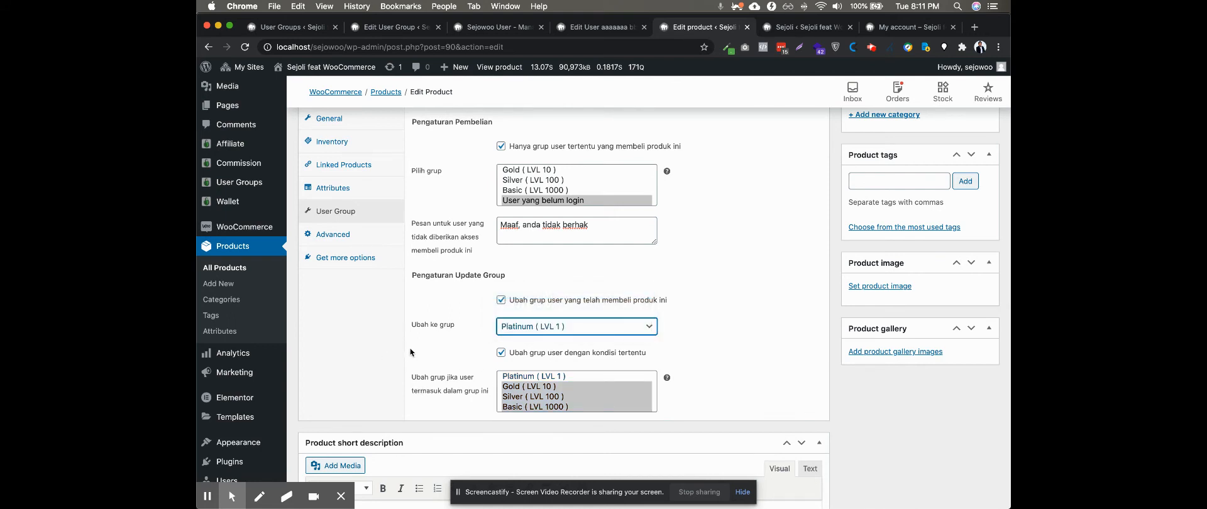
{"action": "left_click", "coordinate": [392, 356]}
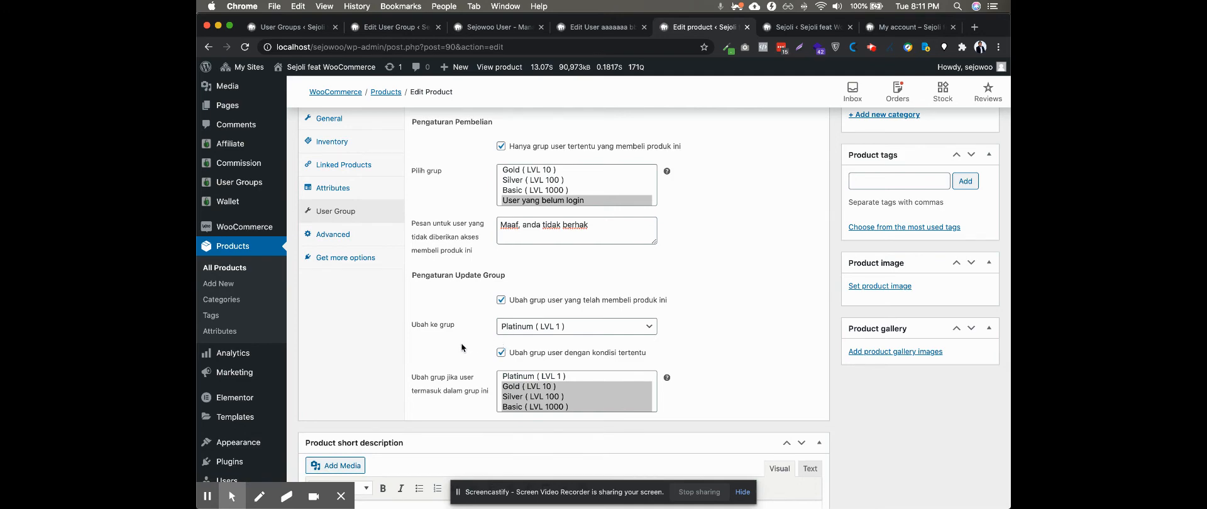
Reselect Gold, Silver and Basic in the "Ubah grup jika user termasuk dalam grup ini" list
{"action": "scroll", "coordinate": [459, 349], "scroll_direction": "up", "scroll_amount": 5}
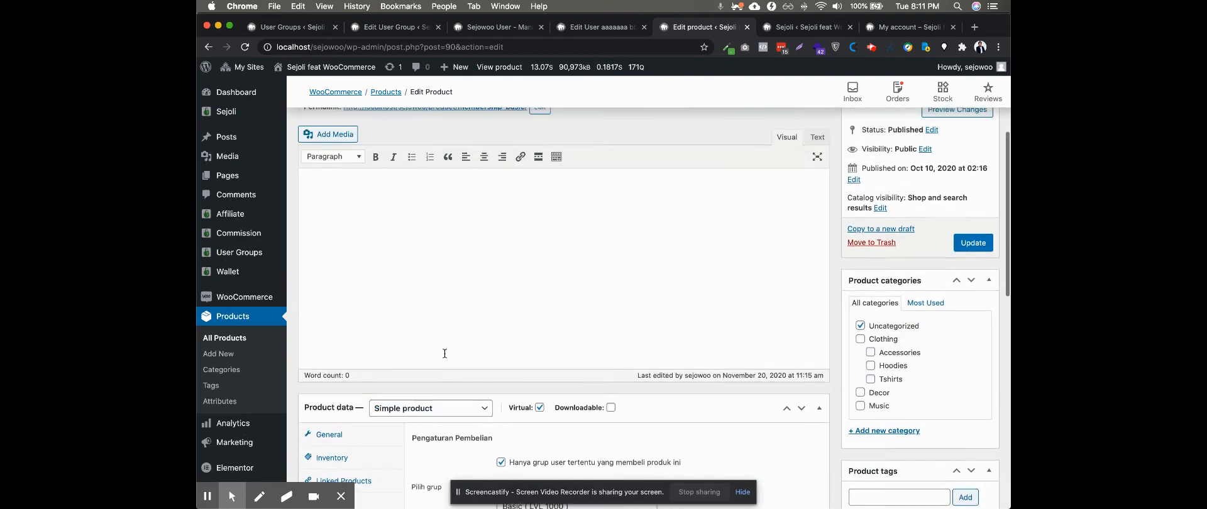
{"action": "scroll", "coordinate": [445, 357], "scroll_direction": "down", "scroll_amount": 5}
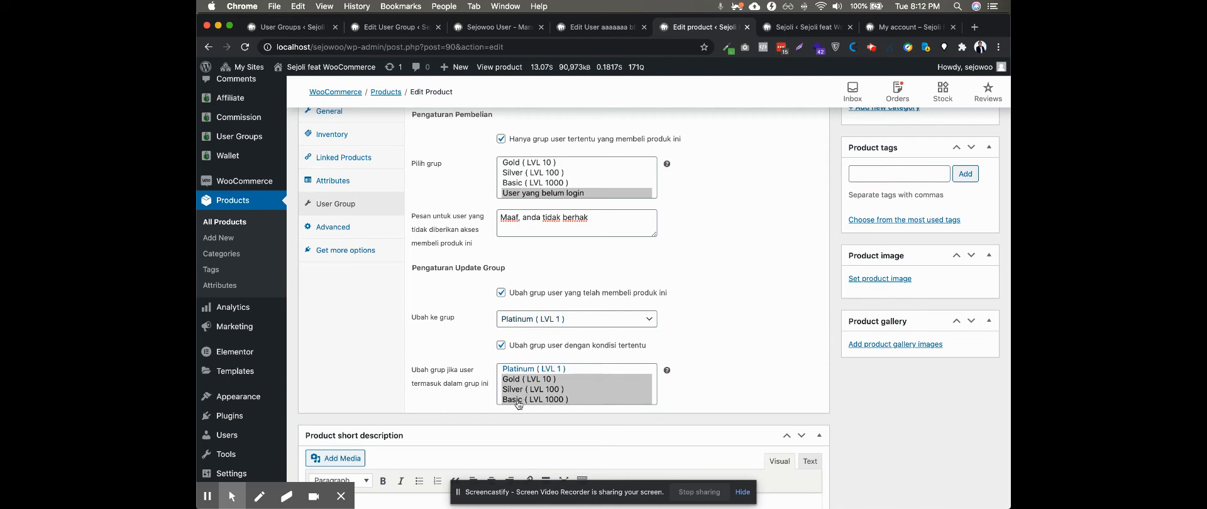
{"action": "left_click", "coordinate": [513, 381]}
{"action": "left_click", "coordinate": [514, 389], "text": "super"}
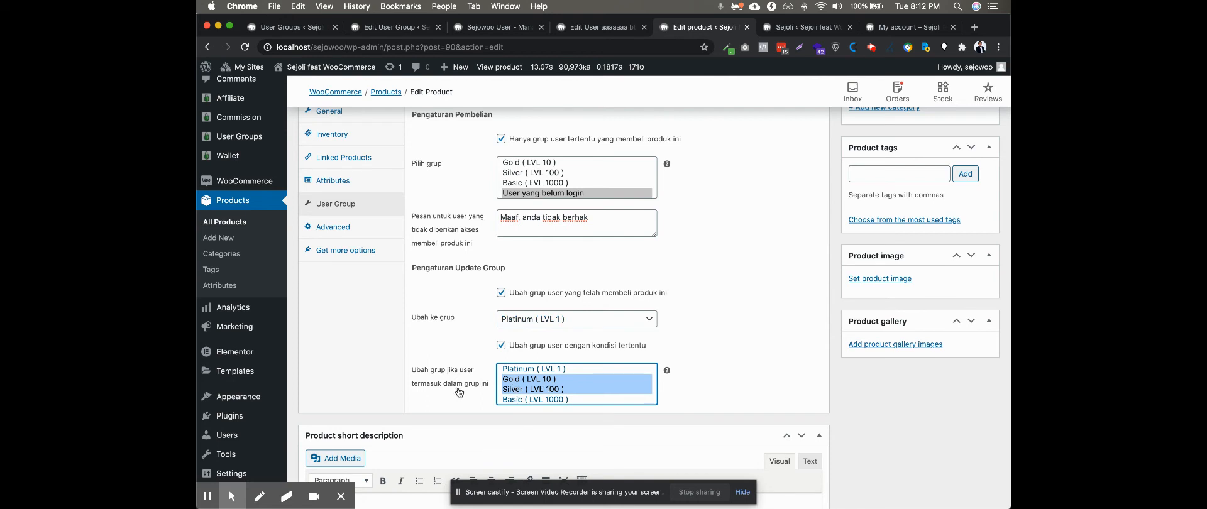
{"action": "left_click", "coordinate": [506, 400], "text": "super"}
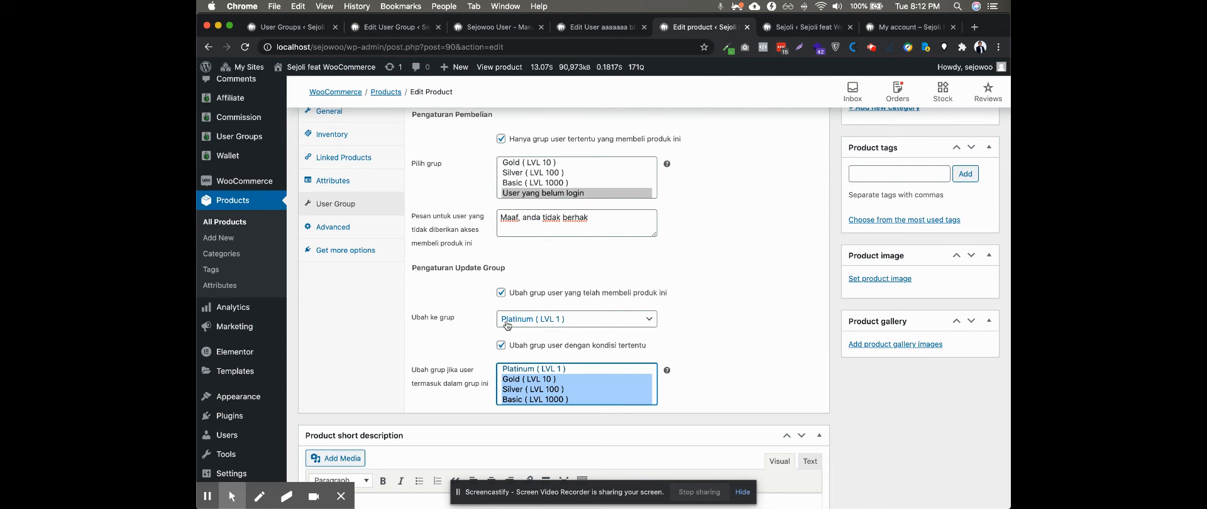
{"action": "left_click", "coordinate": [336, 367]}
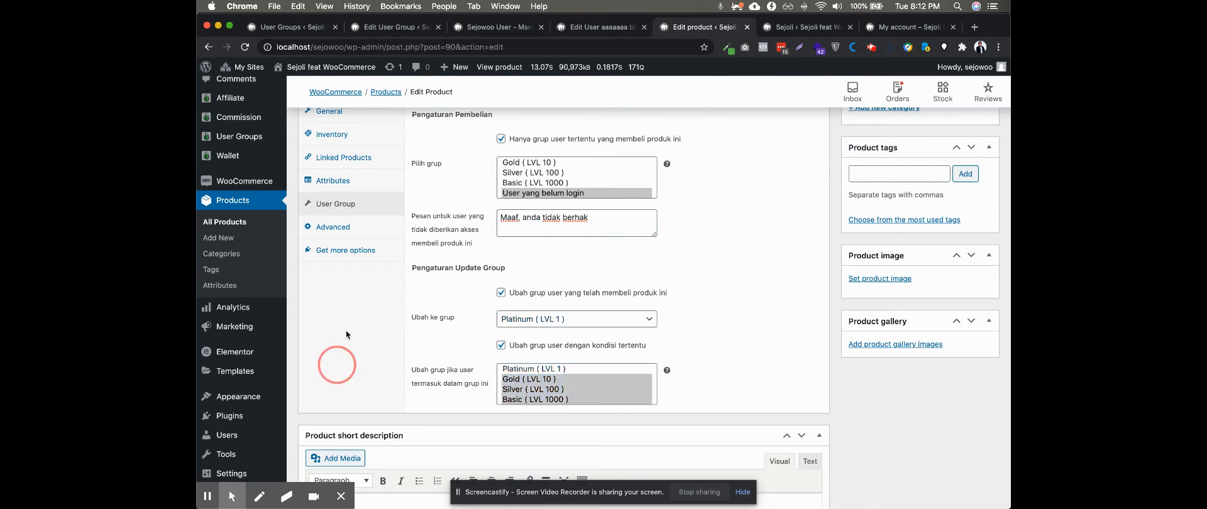
Switch to the Platinum user group and compare upgrade rules 5188, 866 and 869 in its Upgrade settings
{"action": "left_click", "coordinate": [369, 28]}
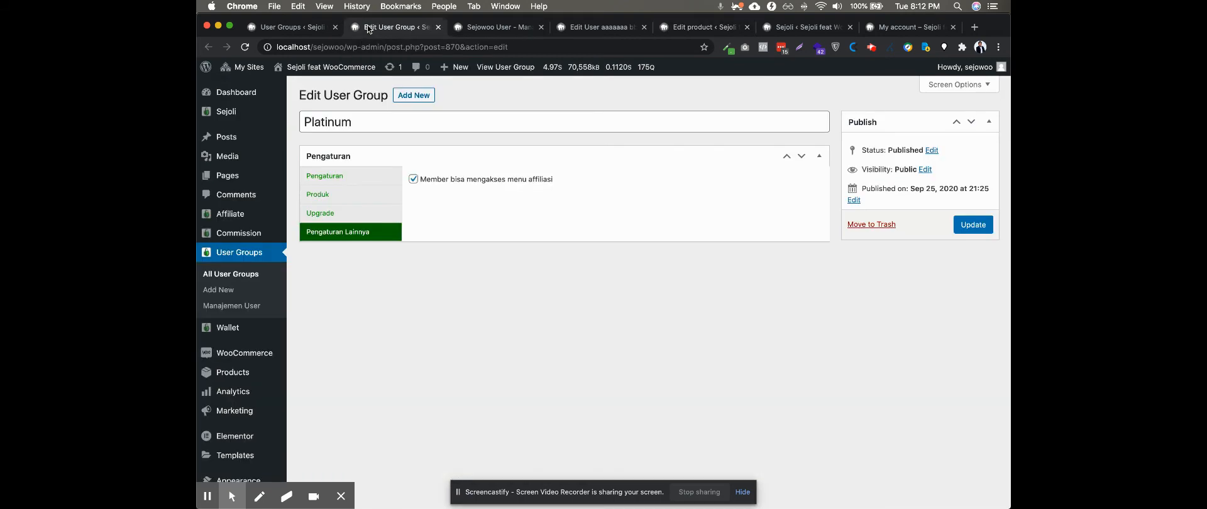
{"action": "left_click", "coordinate": [322, 217]}
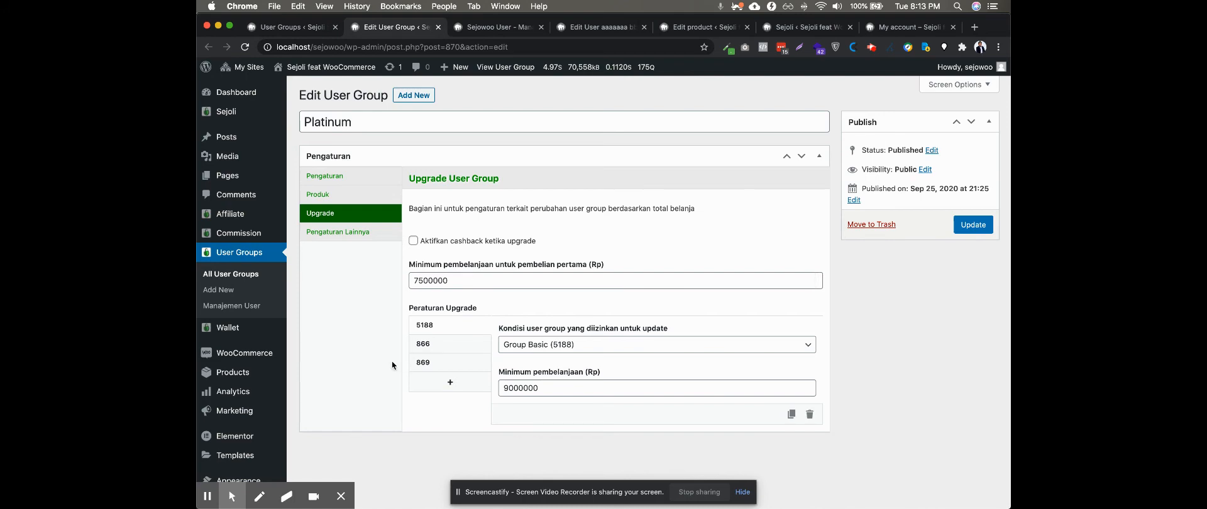
{"action": "scroll", "coordinate": [462, 272], "scroll_direction": "down", "scroll_amount": 3}
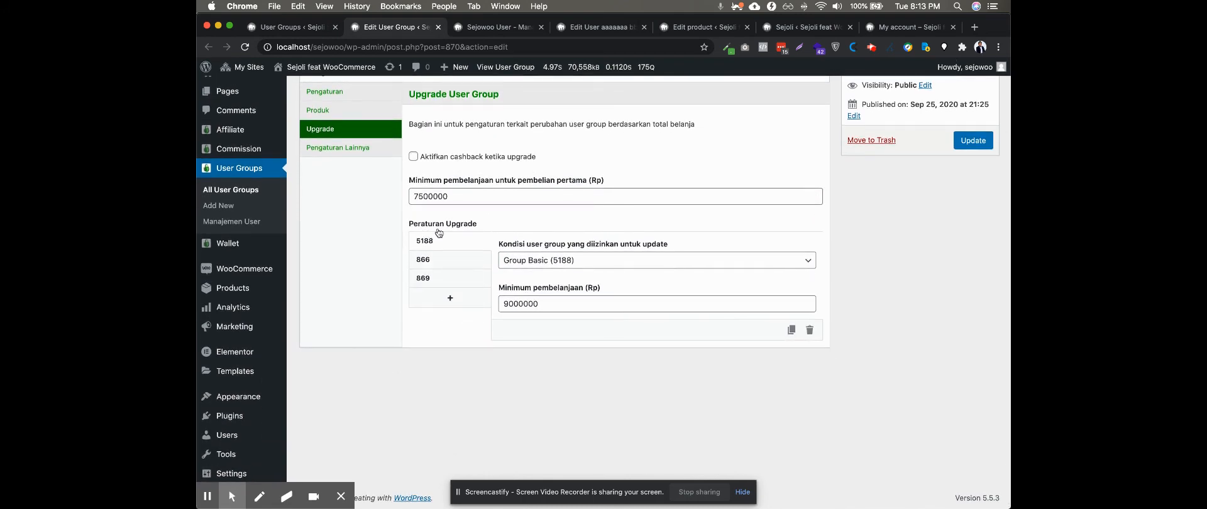
{"action": "left_click", "coordinate": [430, 262]}
{"action": "left_click", "coordinate": [443, 243]}
{"action": "left_click", "coordinate": [429, 280]}
{"action": "left_click", "coordinate": [444, 242]}
{"action": "left_click", "coordinate": [438, 259]}
{"action": "left_click", "coordinate": [428, 281]}
{"action": "left_click", "coordinate": [449, 241]}
Examine the Minimum pembelanjaan of the Group Basic upgrade rule and view the Group Silver (866) rule
{"action": "scroll", "coordinate": [368, 337], "scroll_direction": "up", "scroll_amount": 1}
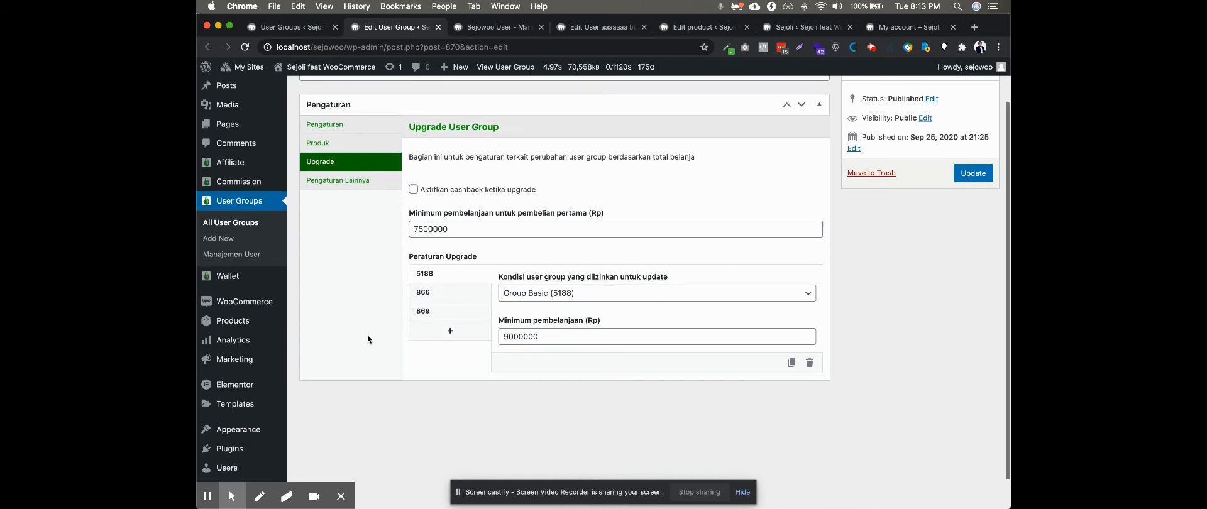
{"action": "left_click_drag", "start_coordinate": [541, 343], "coordinate": [501, 342]}
{"action": "left_click", "coordinate": [480, 410]}
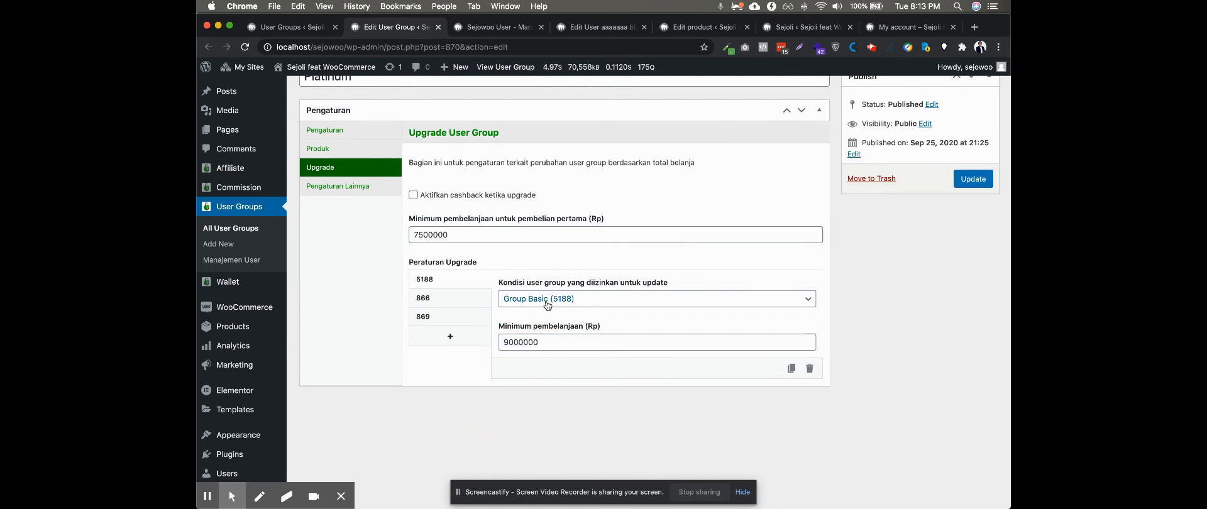
{"action": "scroll", "coordinate": [547, 305], "scroll_direction": "up", "scroll_amount": 2}
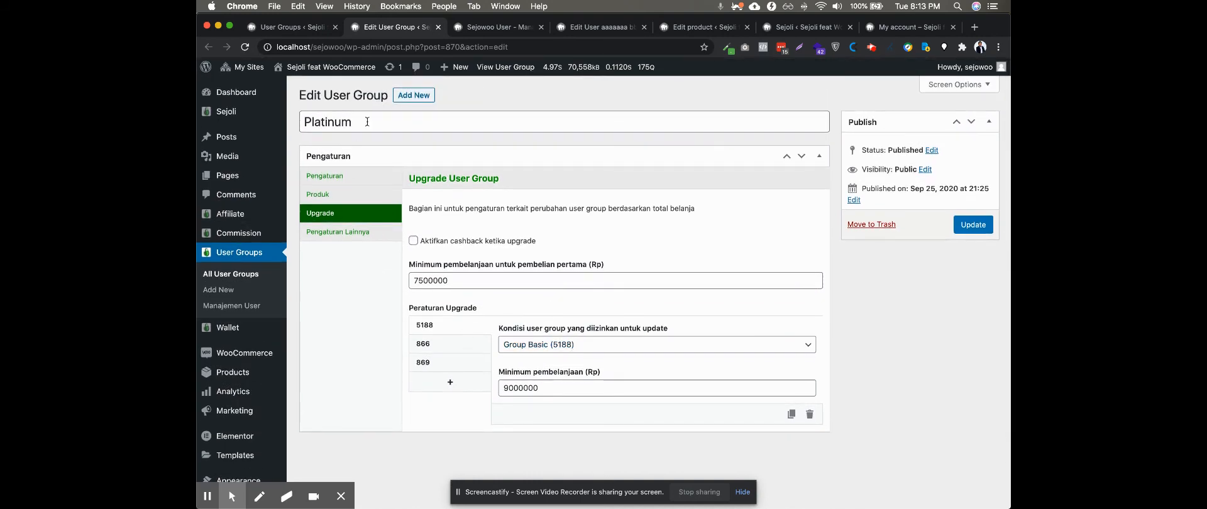
{"action": "left_click", "coordinate": [430, 346]}
{"action": "scroll", "coordinate": [446, 294], "scroll_direction": "down", "scroll_amount": 1}
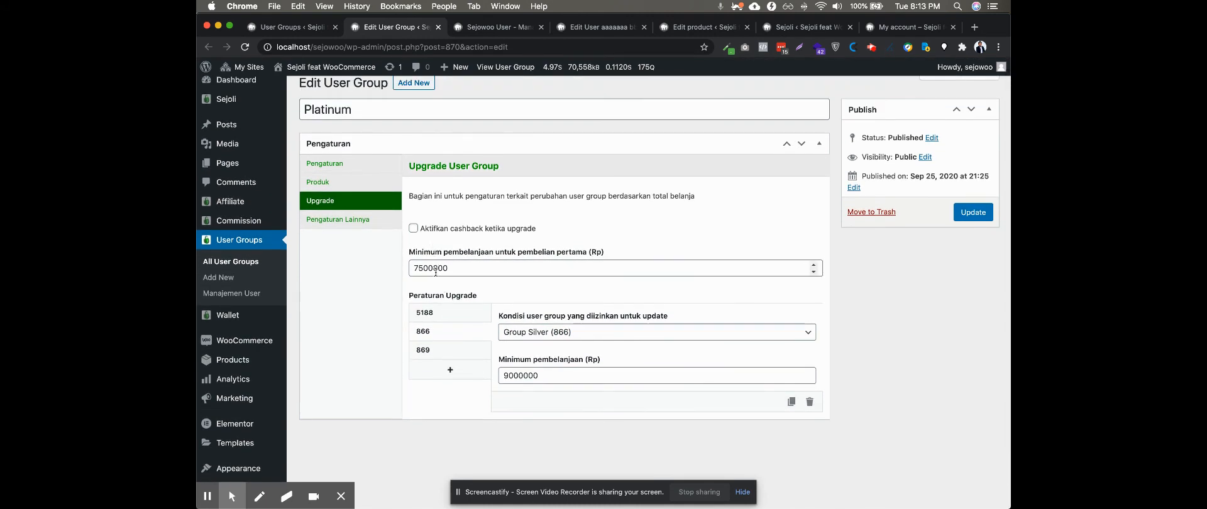
{"action": "scroll", "coordinate": [412, 383], "scroll_direction": "up", "scroll_amount": 1}
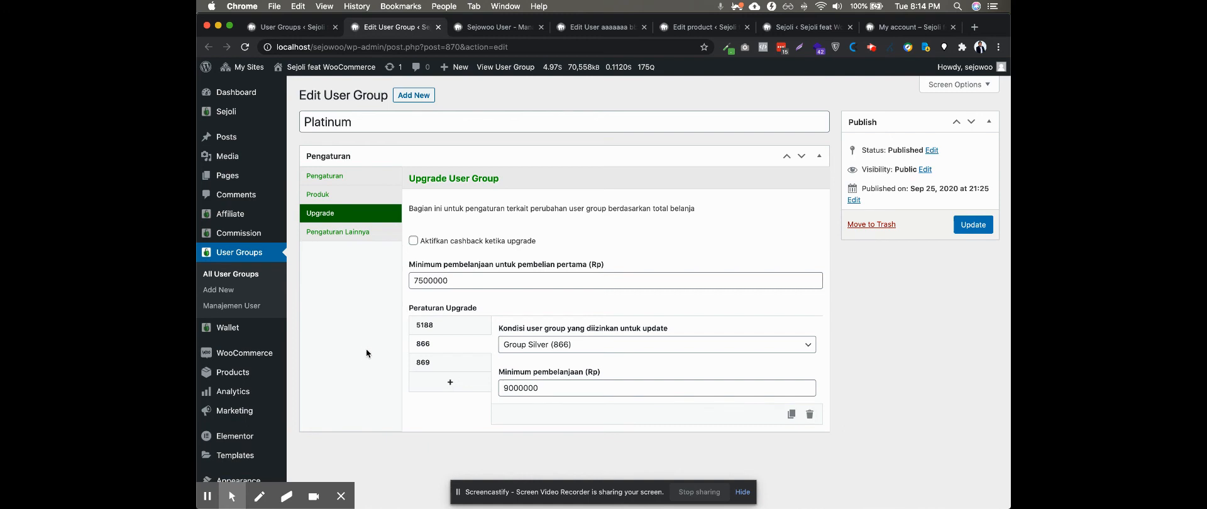
View the Platinum group's priority and affiliate network depth settings, and open Jaringan Affiliasi from the My account page
{"action": "left_click", "coordinate": [339, 180]}
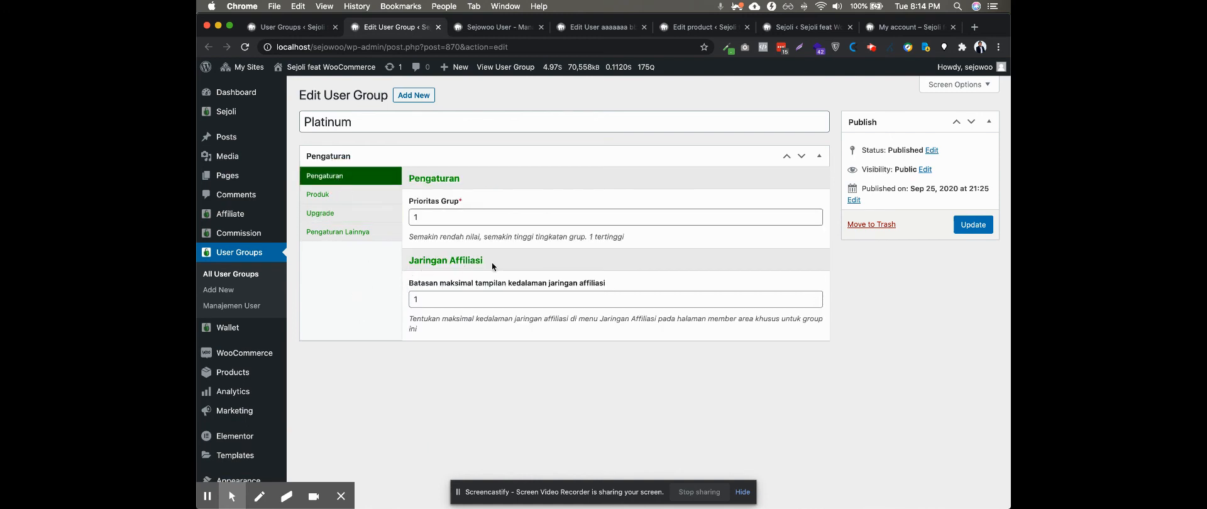
{"action": "left_click", "coordinate": [894, 27]}
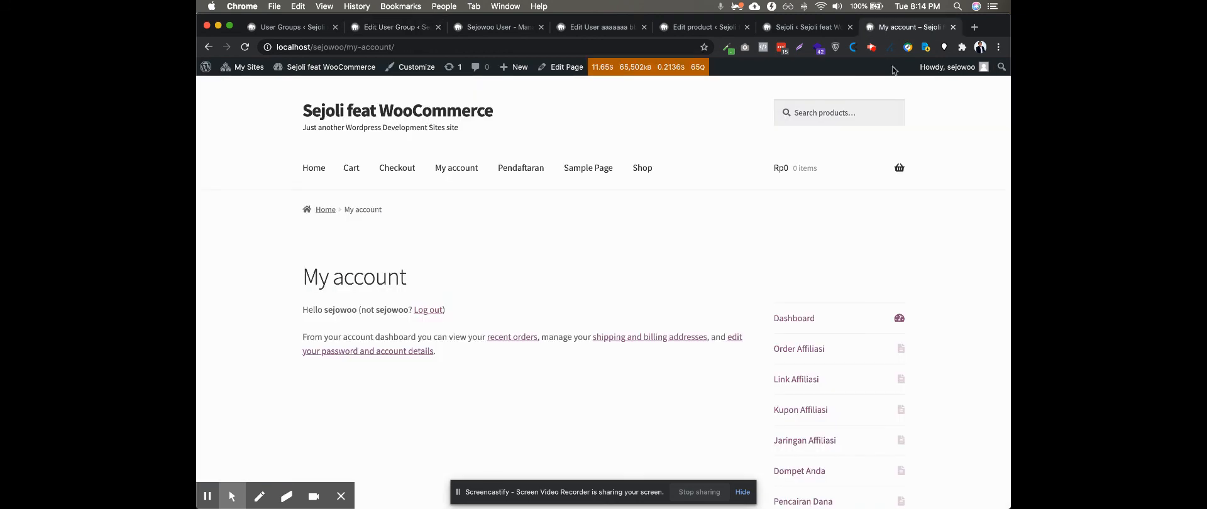
{"action": "scroll", "coordinate": [774, 267], "scroll_direction": "down", "scroll_amount": 3}
{"action": "left_click", "coordinate": [788, 332]}
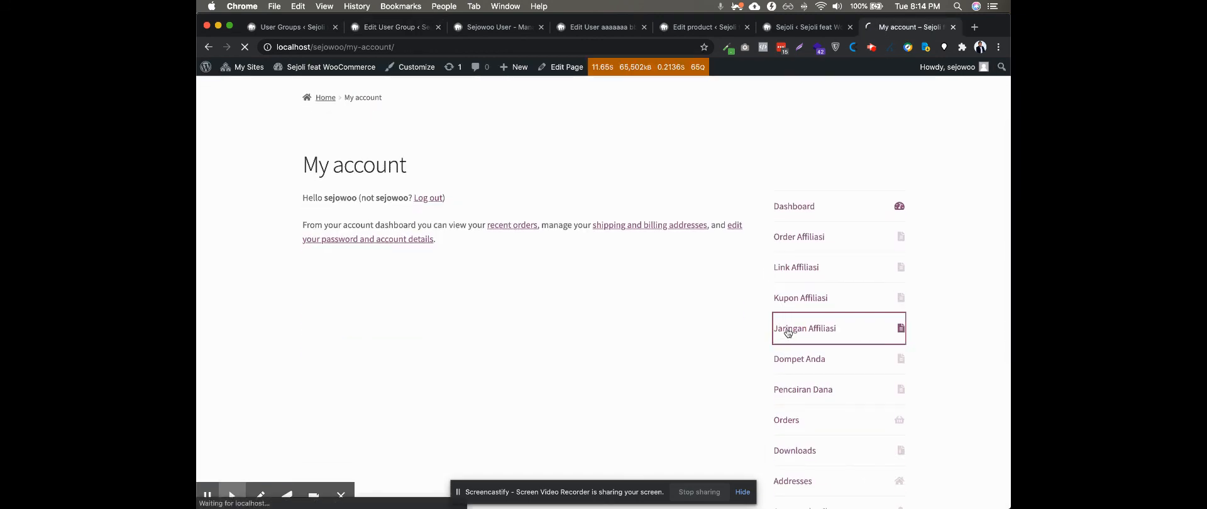
Compare the Platinum group's maximum affiliate network depth setting with the network displayed on the Jaringan Affiliasi account page
{"action": "left_click", "coordinate": [497, 28]}
{"action": "left_click", "coordinate": [590, 25]}
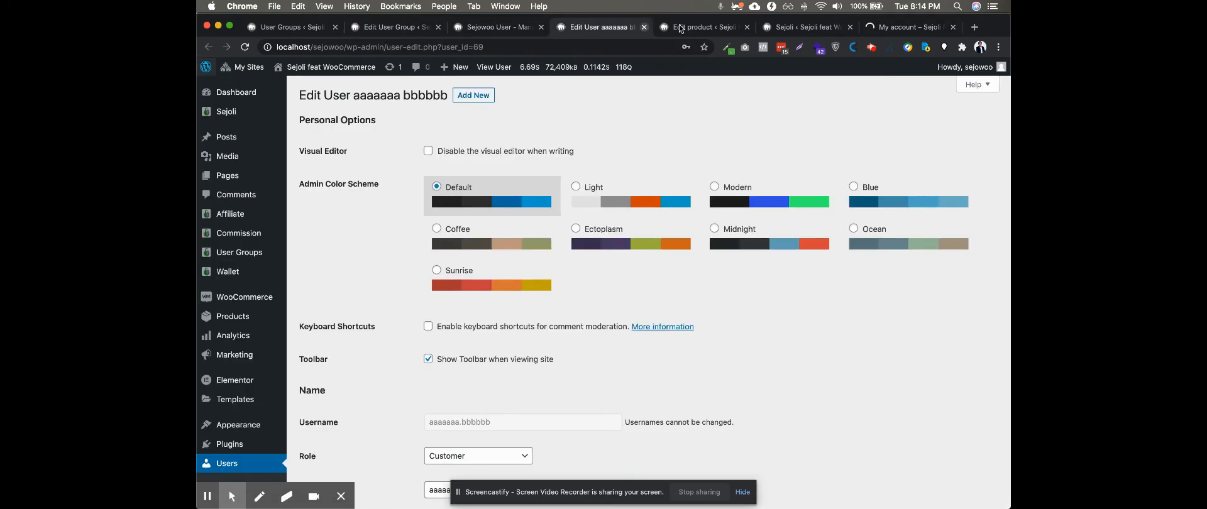
{"action": "left_click", "coordinate": [688, 28]}
{"action": "left_click", "coordinate": [395, 30]}
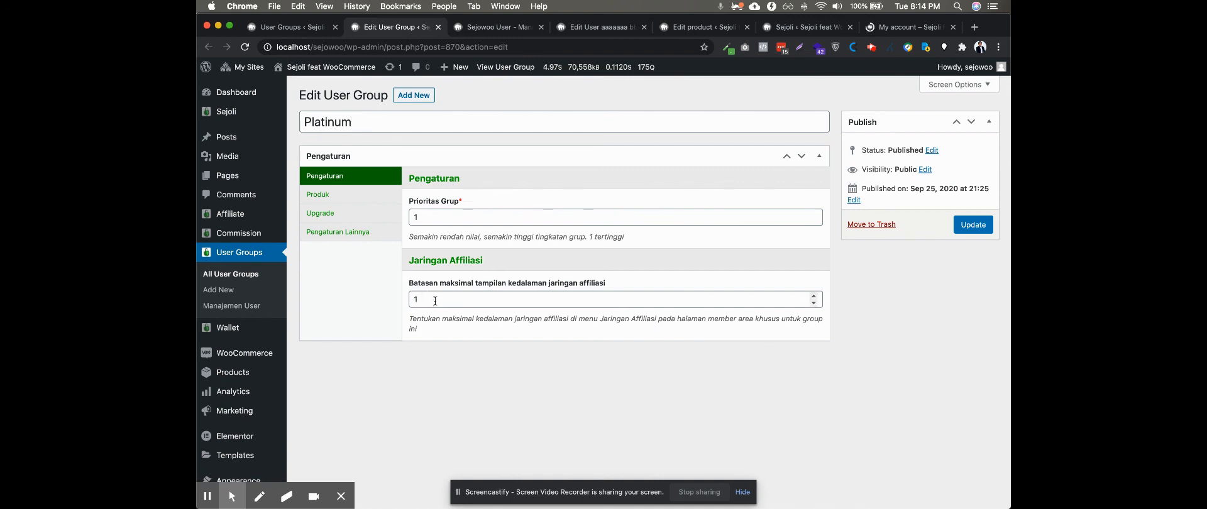
{"action": "left_click_drag", "start_coordinate": [435, 301], "coordinate": [403, 303]}
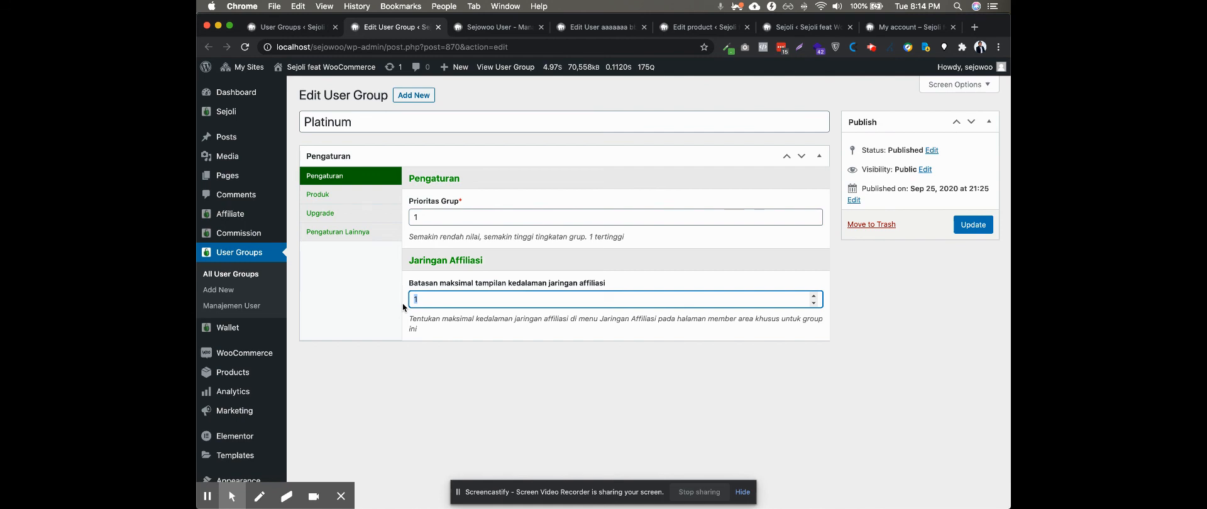
{"action": "left_click", "coordinate": [893, 31]}
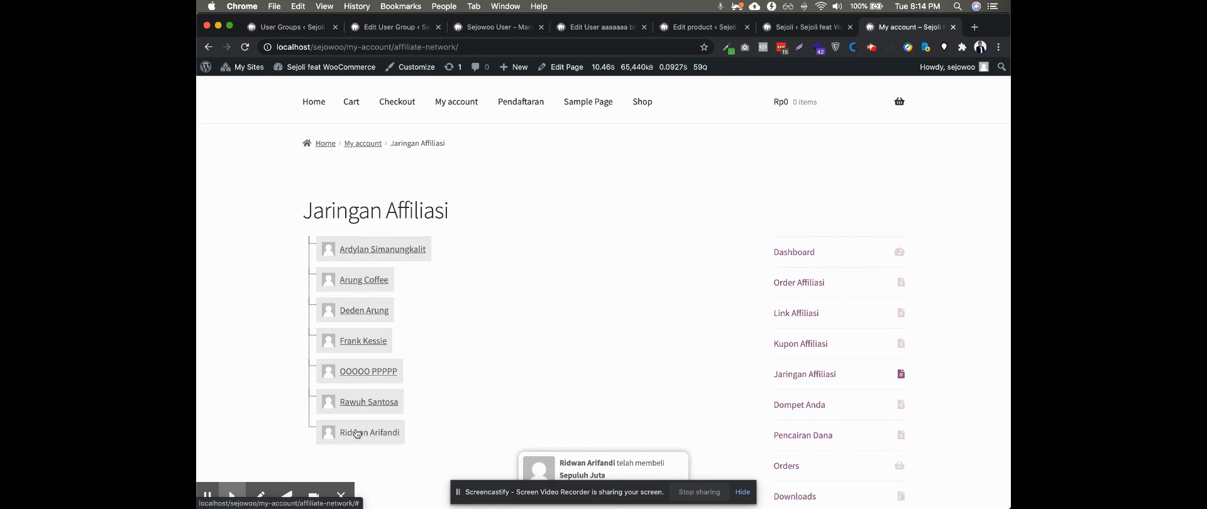
Set the Platinum group's "Batasan maksimal tampilan kedalaman jaringan affiliasi" to 3 and update the group
{"action": "left_click", "coordinate": [376, 28]}
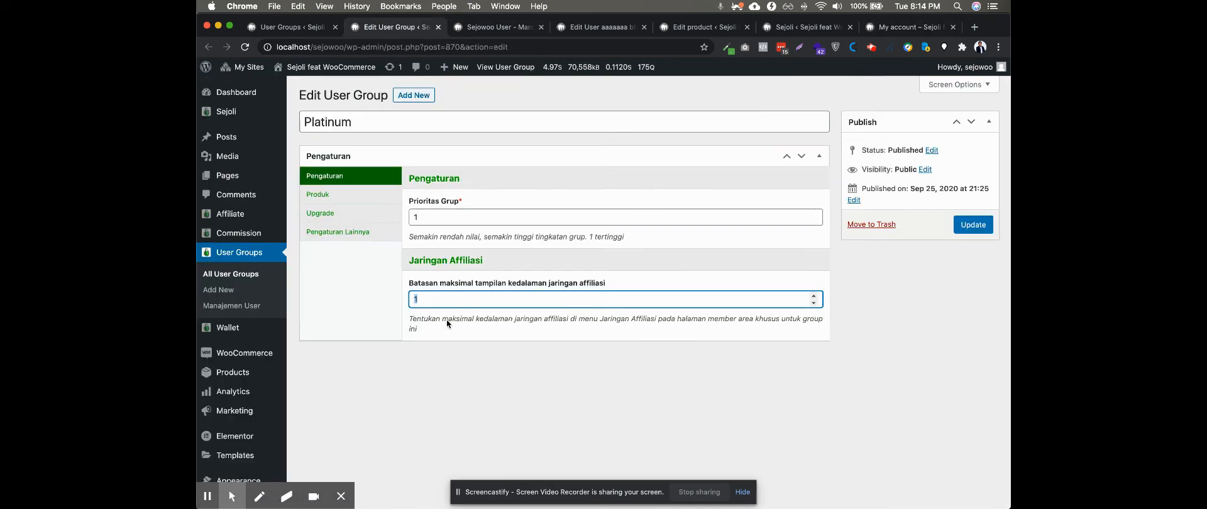
{"action": "type", "text": "3"}
{"action": "left_click", "coordinate": [974, 225]}
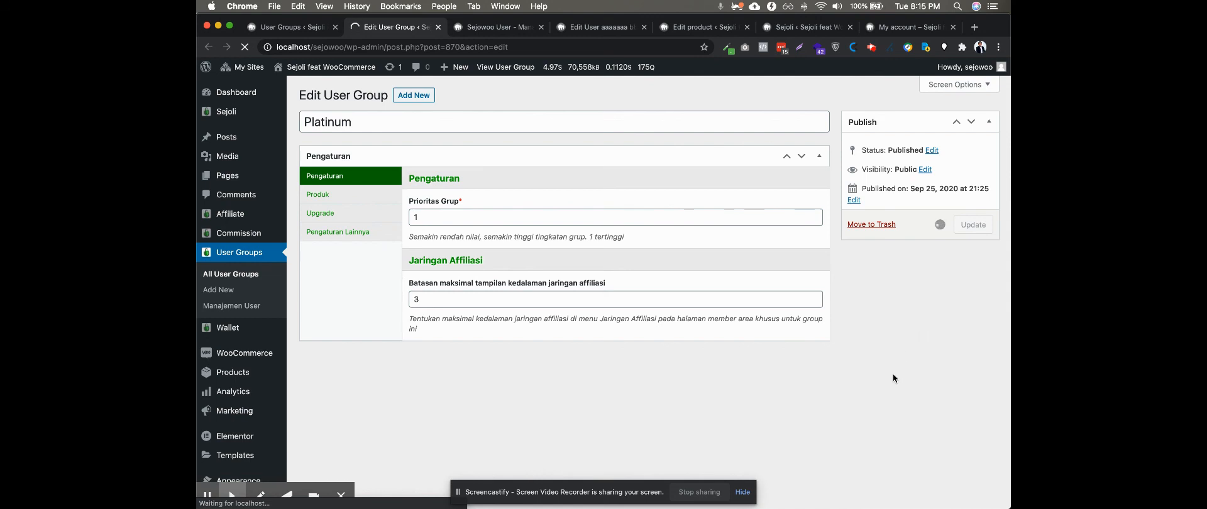
Reload the Jaringan Affiliasi account page, check the Platinum group's saving, and view the refreshed network
{"action": "right_click", "coordinate": [907, 28]}
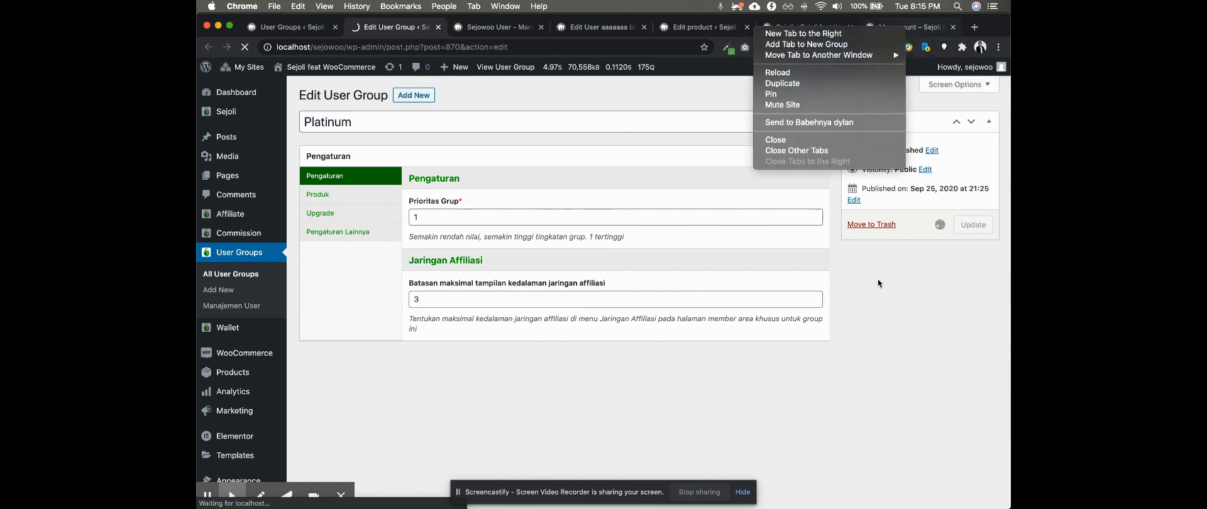
{"action": "left_click", "coordinate": [903, 131]}
{"action": "right_click", "coordinate": [919, 28]}
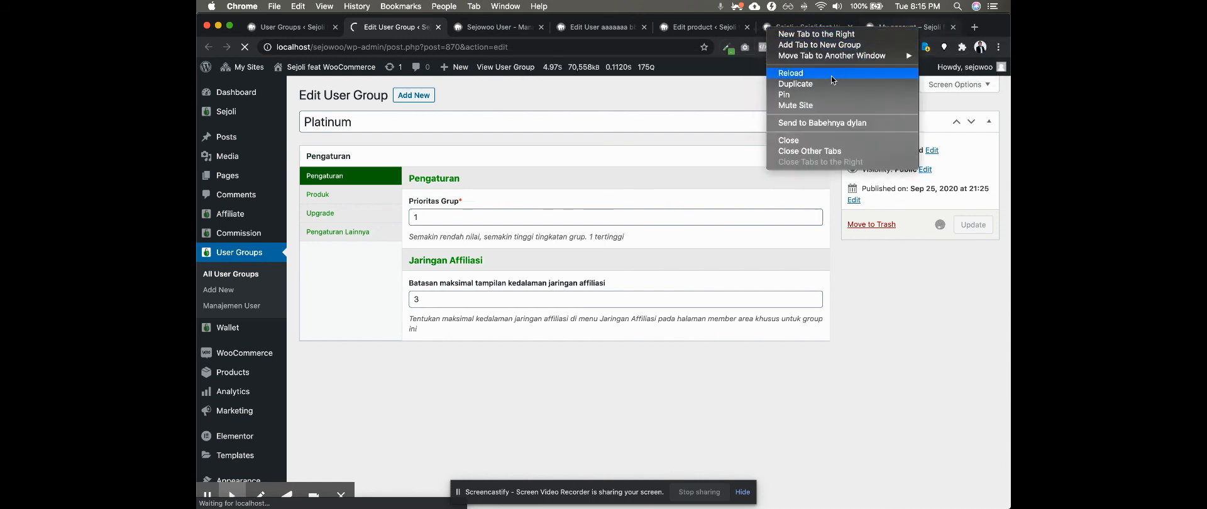
{"action": "left_click", "coordinate": [835, 73]}
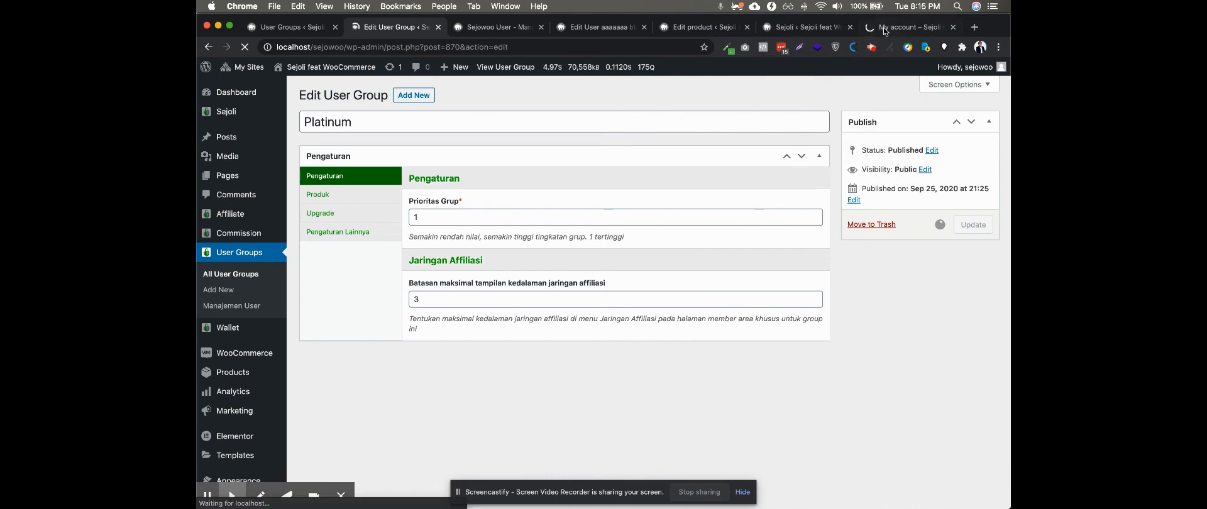
{"action": "left_click", "coordinate": [884, 27]}
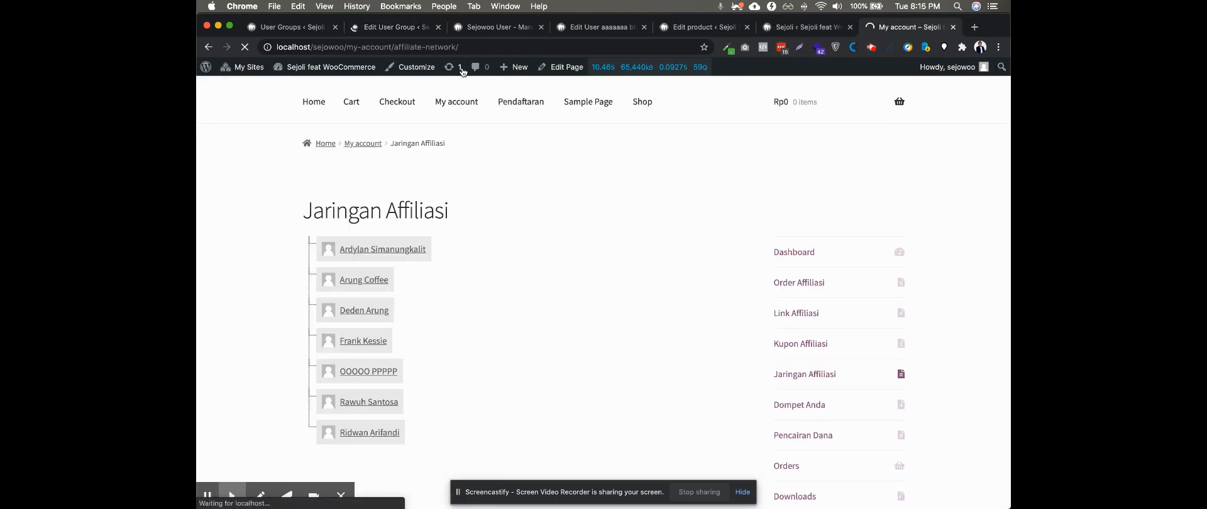
{"action": "left_click", "coordinate": [393, 28]}
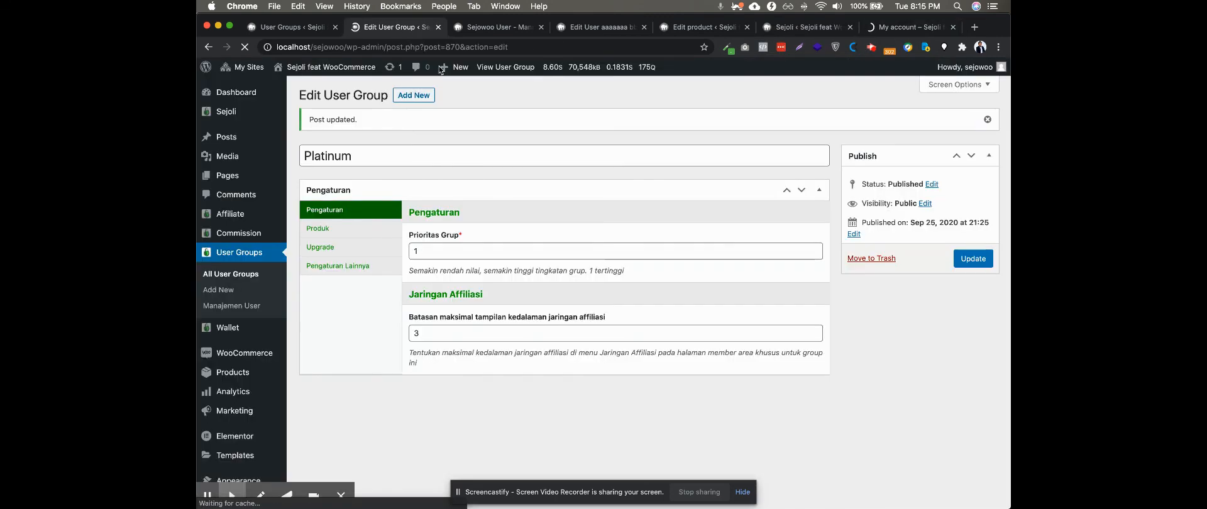
{"action": "left_click", "coordinate": [898, 28]}
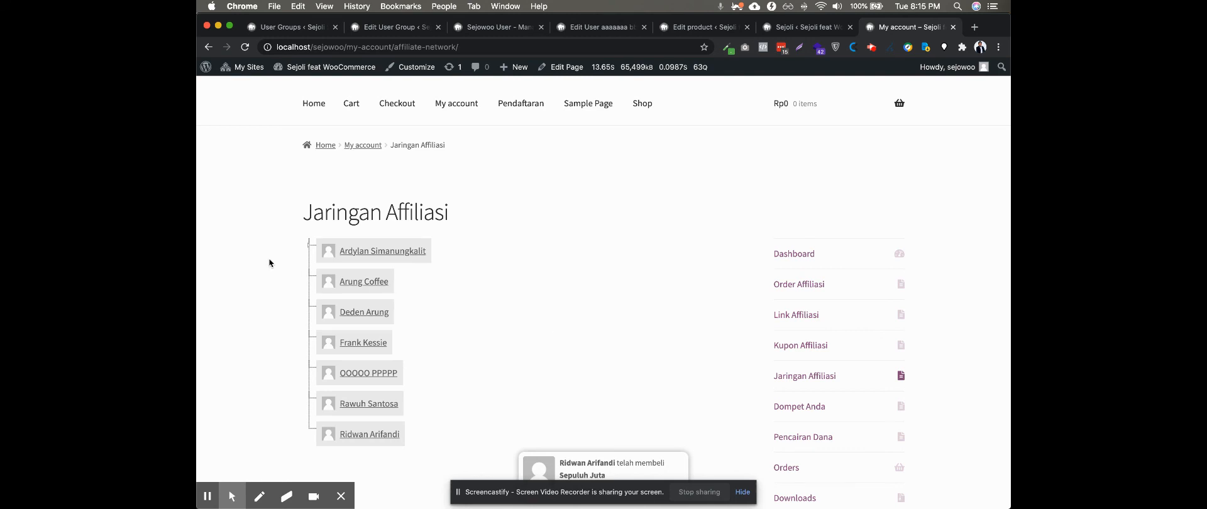
Expand the first affiliate's branch in the Jaringan Affiliasi tree down to the third level
{"action": "left_click", "coordinate": [310, 249]}
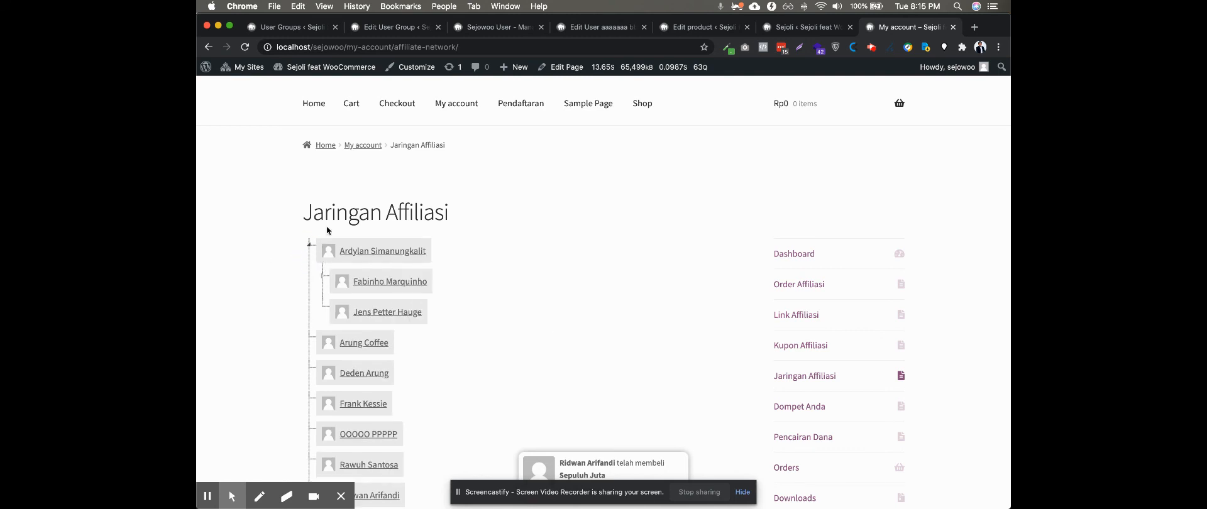
{"action": "left_click", "coordinate": [309, 248]}
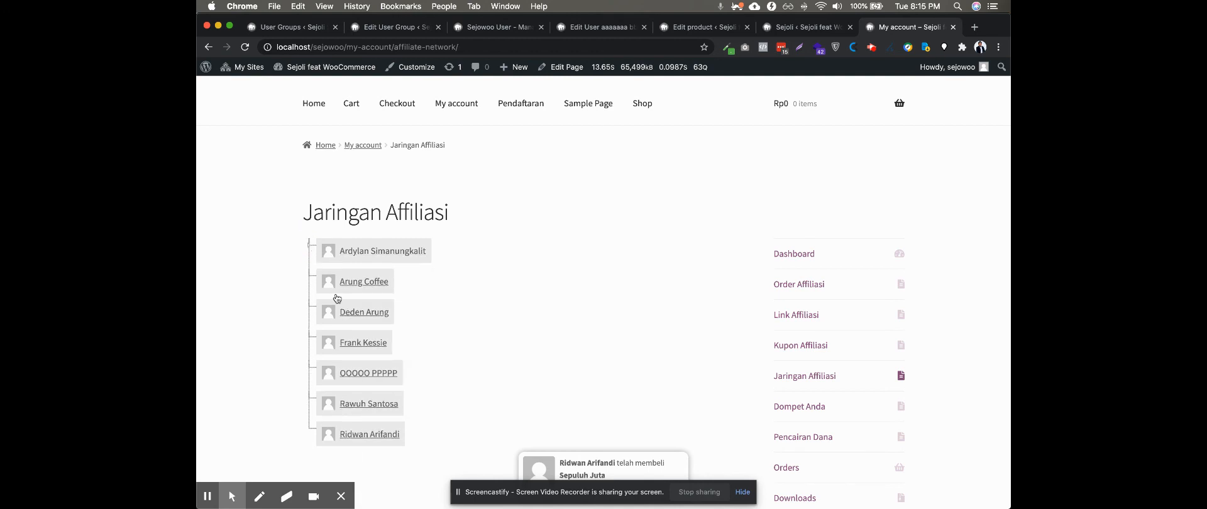
{"action": "left_click", "coordinate": [309, 248]}
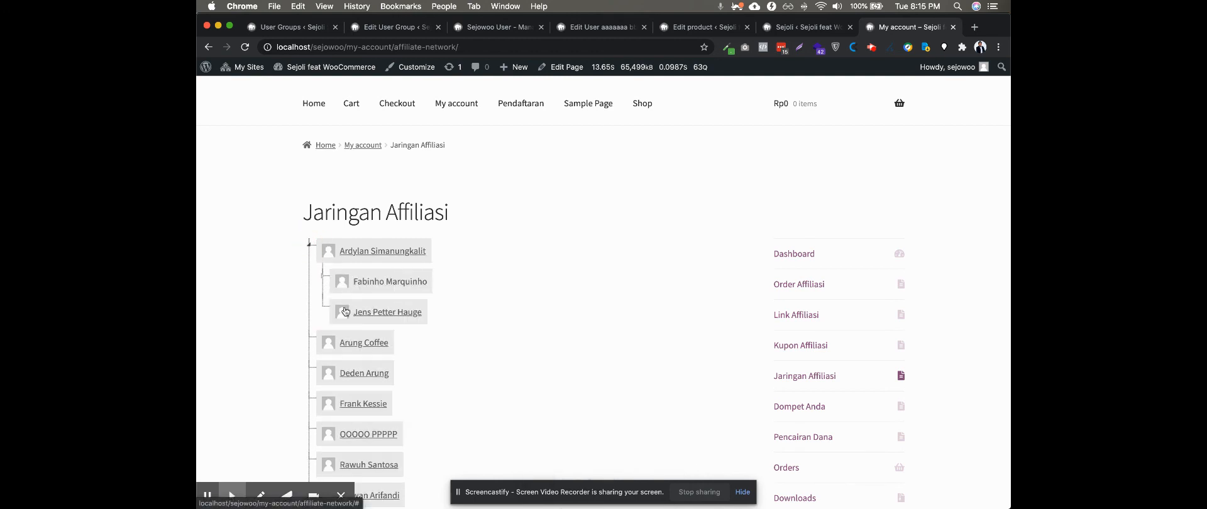
{"action": "left_click", "coordinate": [321, 278]}
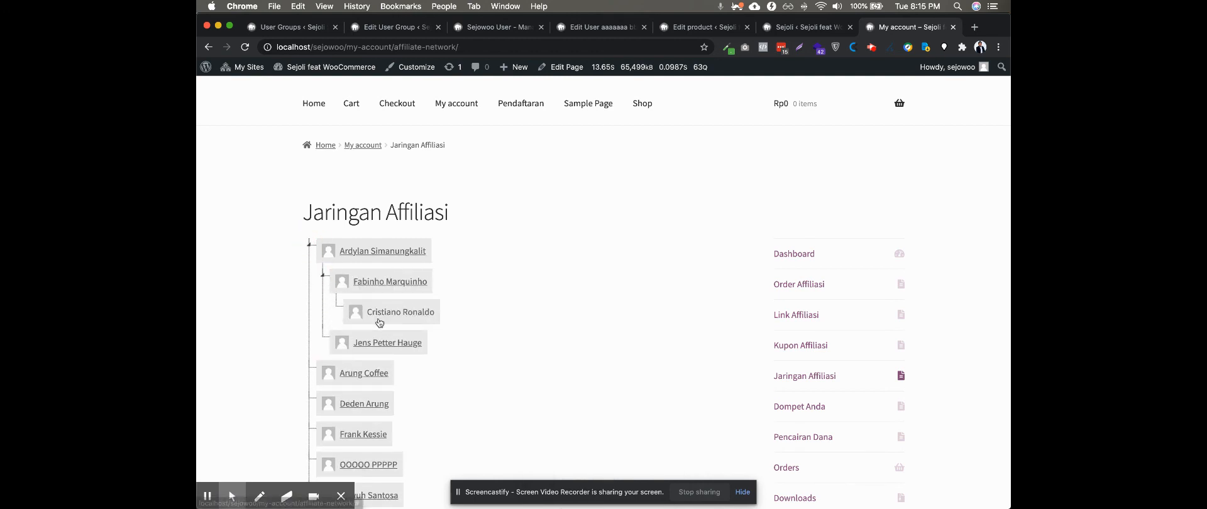
View the Detail Affiliasi of the first affiliate and of the third-level affiliate beneath it, and return to the Platinum group's settings
{"action": "left_click", "coordinate": [373, 255]}
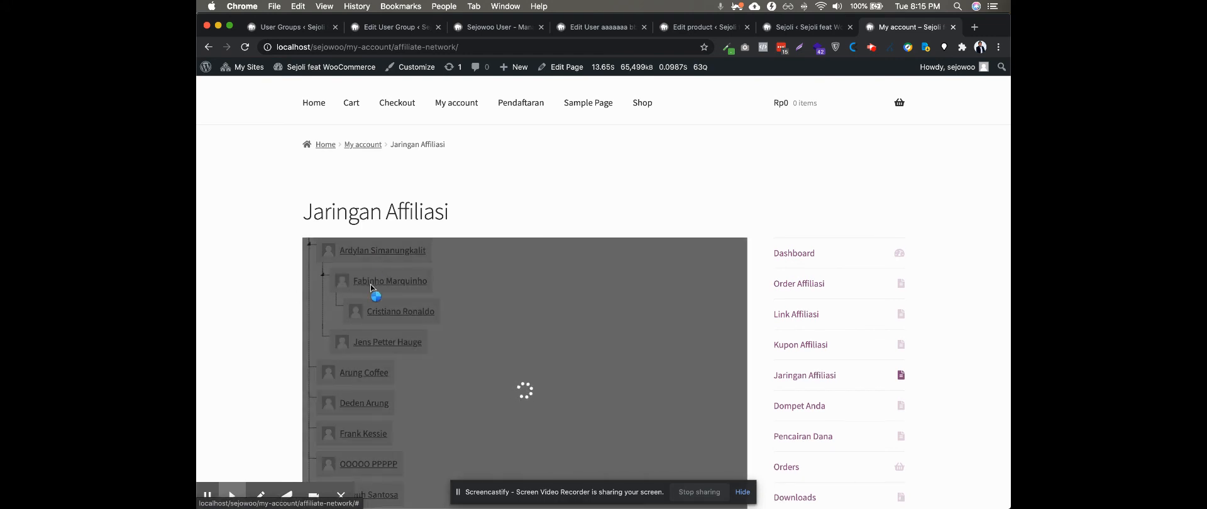
{"action": "scroll", "coordinate": [371, 276], "scroll_direction": "down", "scroll_amount": 3}
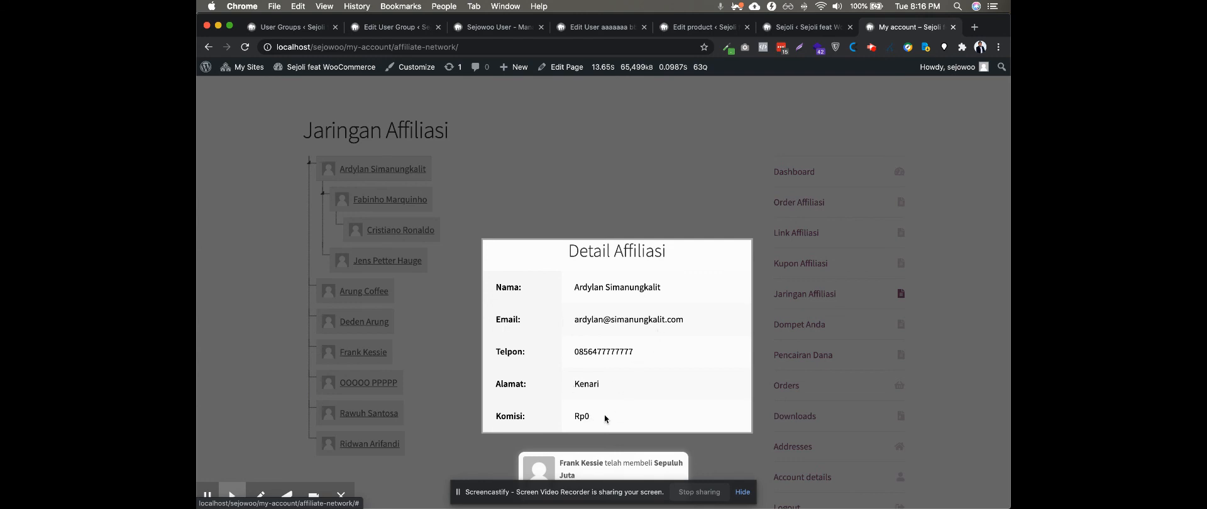
{"action": "left_click", "coordinate": [281, 229]}
{"action": "left_click", "coordinate": [406, 230]}
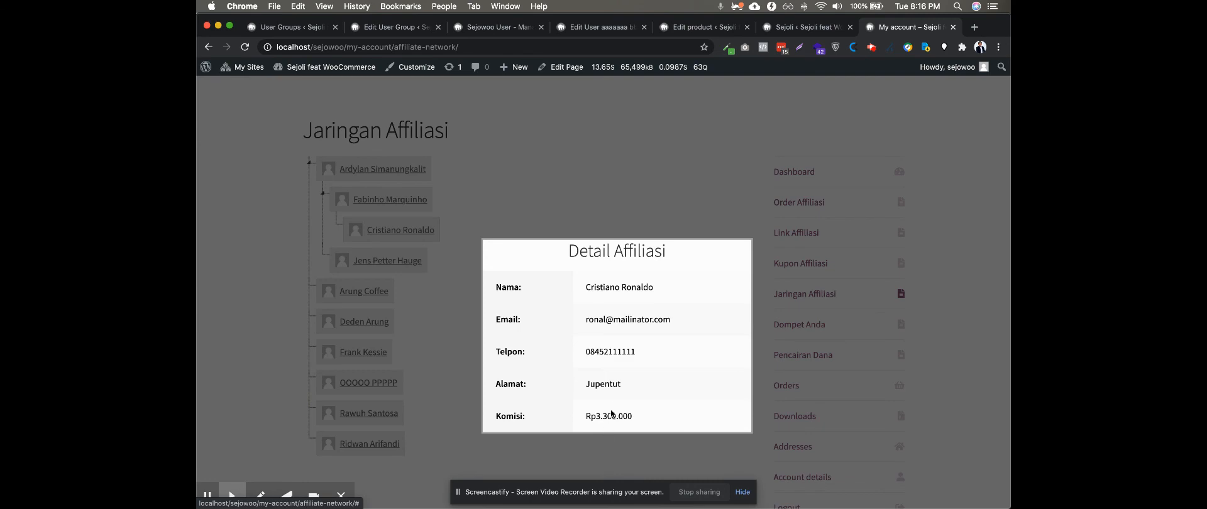
{"action": "left_click", "coordinate": [239, 184]}
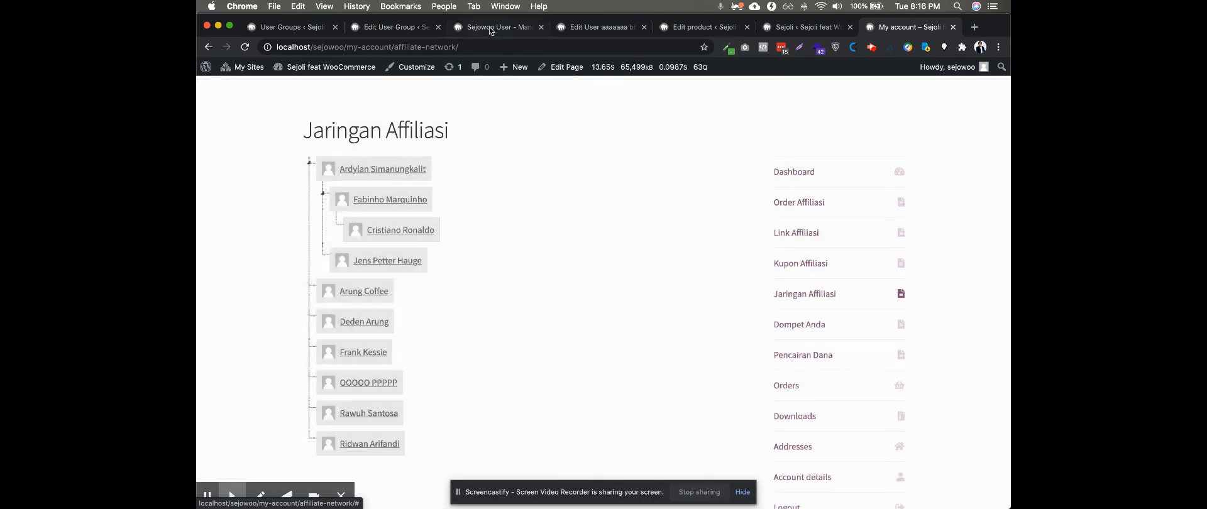
{"action": "left_click", "coordinate": [490, 29]}
{"action": "left_click", "coordinate": [407, 28]}
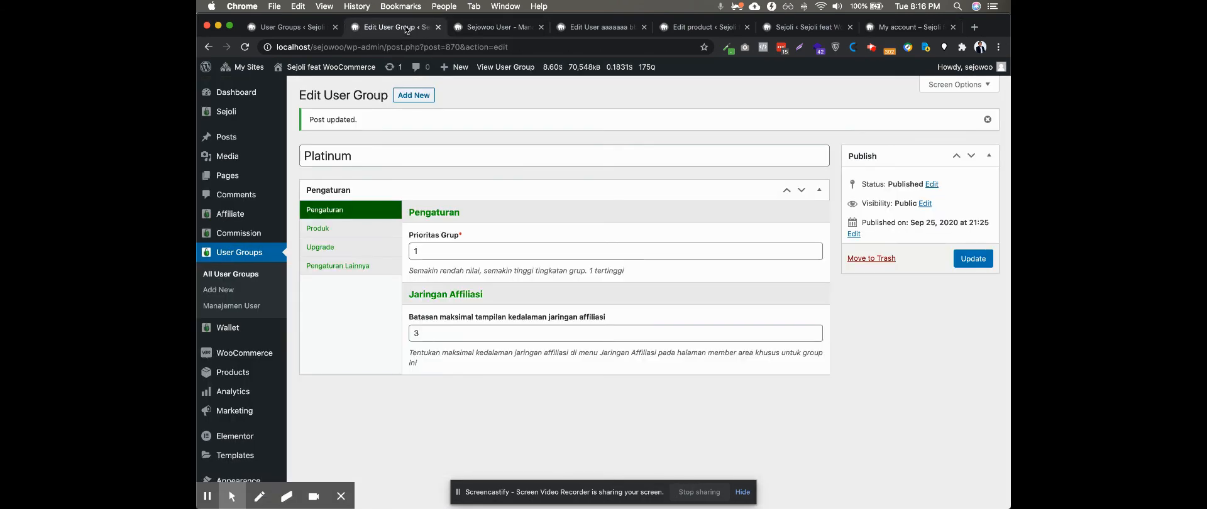